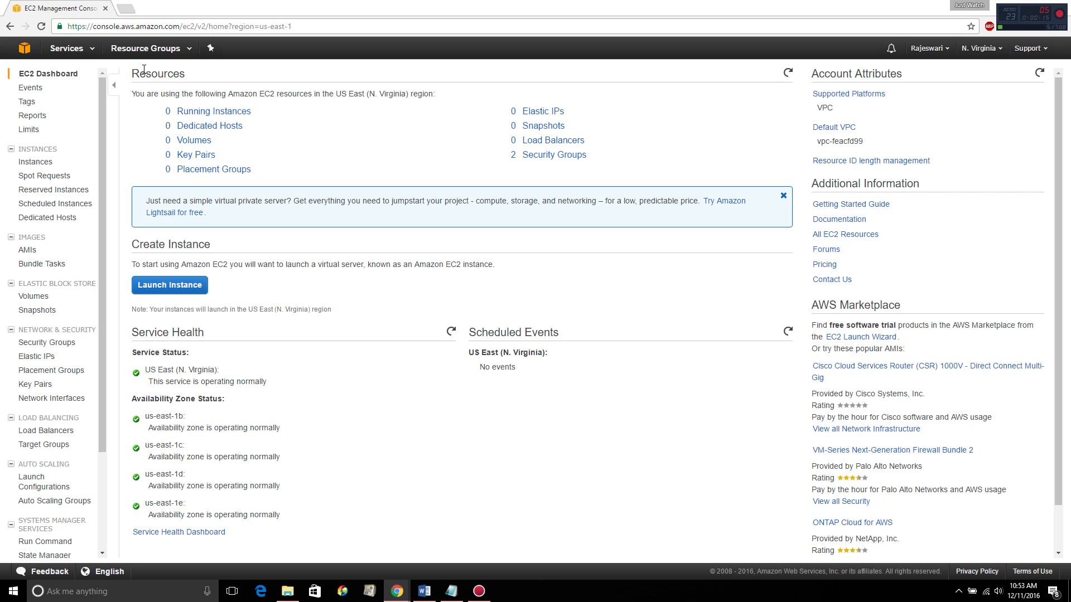
# Step: Start launching a new EC2 instance and limit the machine image list to free tier only
pyautogui.click(92, 50)
pyautogui.click(192, 288)
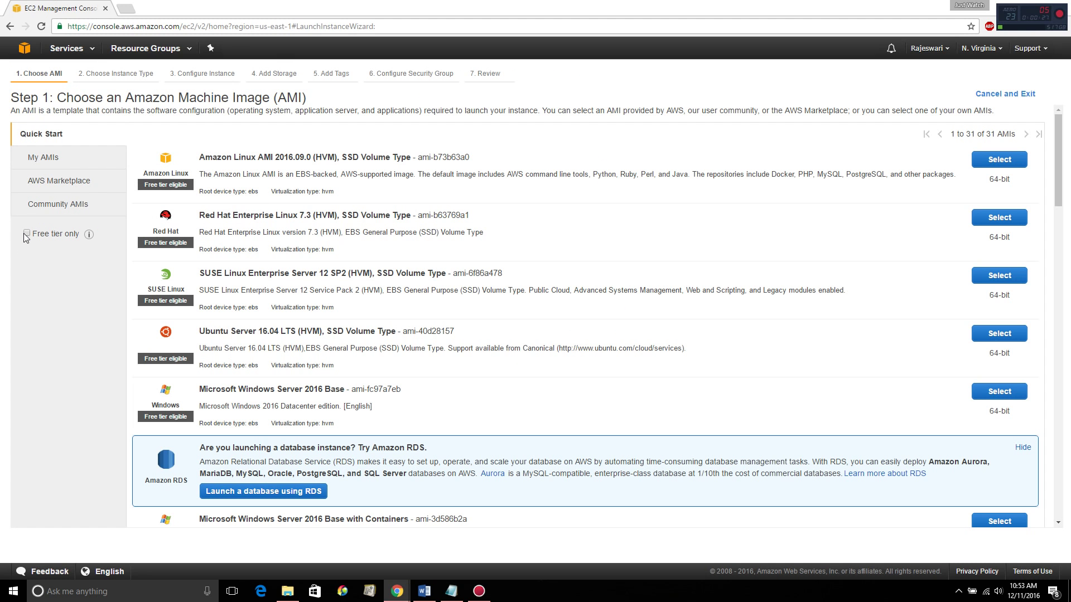
pyautogui.click(27, 233)
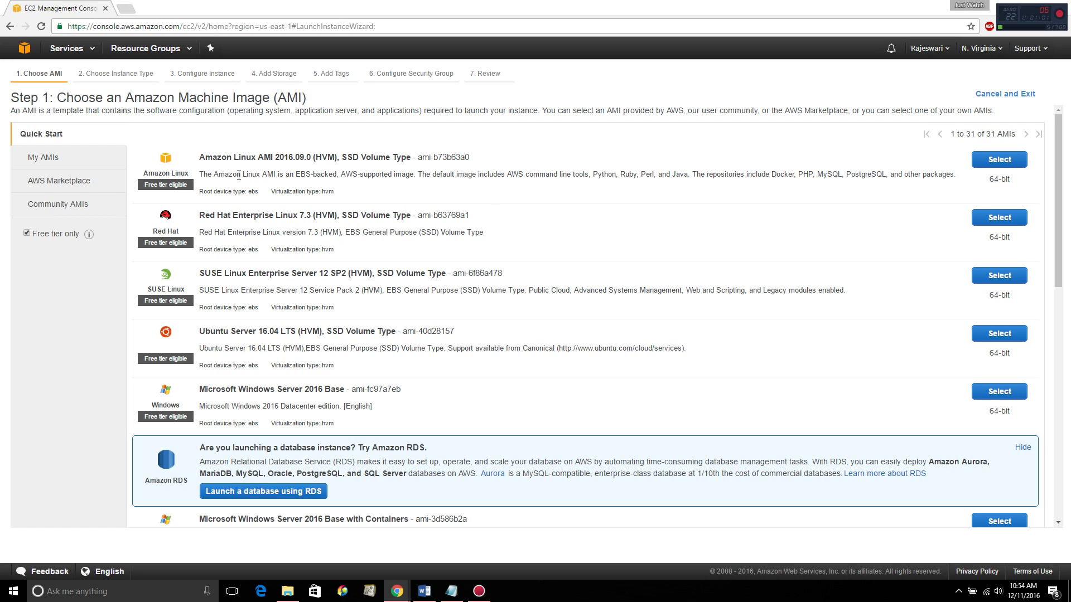
# Step: Read the Amazon Linux AMI 2016.09.0 (HVM), SSD Volume Type description and select it as the machine image
pyautogui.moveTo(276, 174); pyautogui.dragTo(248, 175)
pyautogui.moveTo(593, 174); pyautogui.dragTo(608, 175)
pyautogui.moveTo(889, 175); pyautogui.dragTo(591, 177)
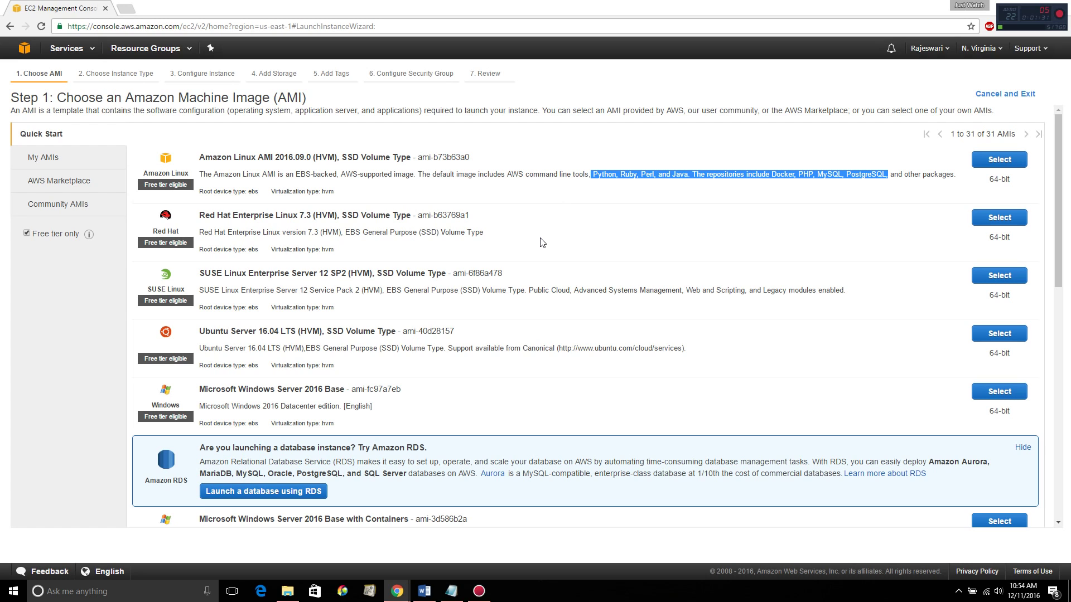
pyautogui.click(464, 185)
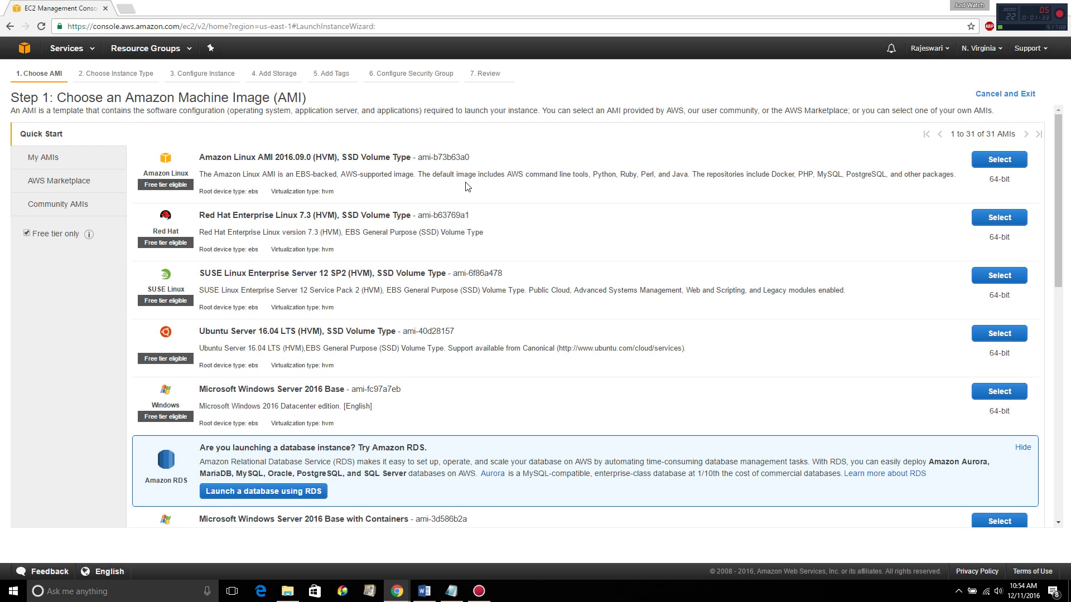
pyautogui.click(999, 161)
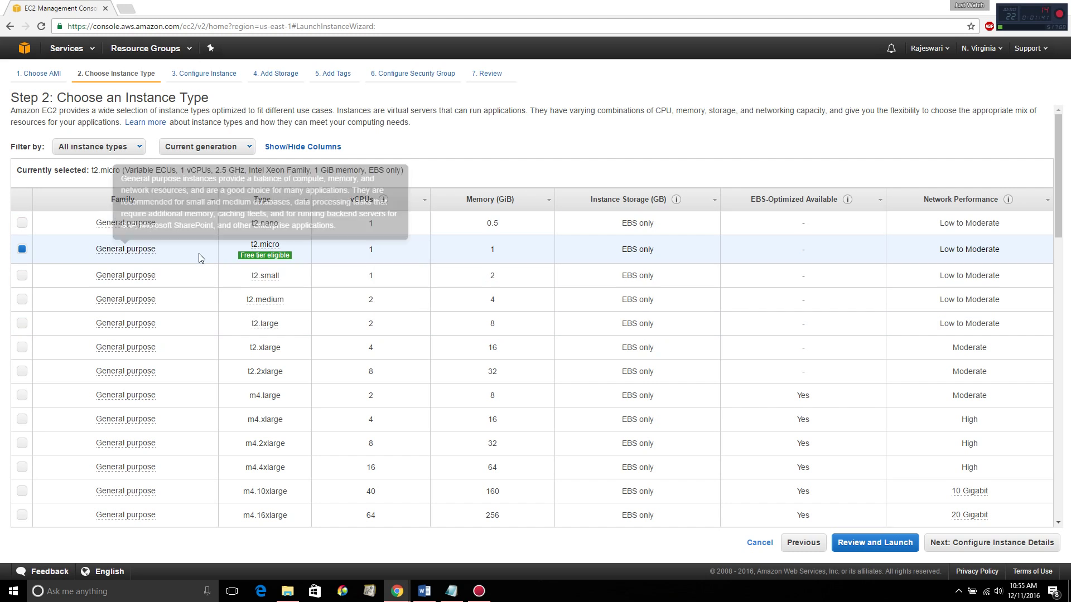
# Step: Look through the instance type list, examining the general purpose, compute optimized, GPU, memory optimized and storage optimized families
pyautogui.moveTo(244, 261)
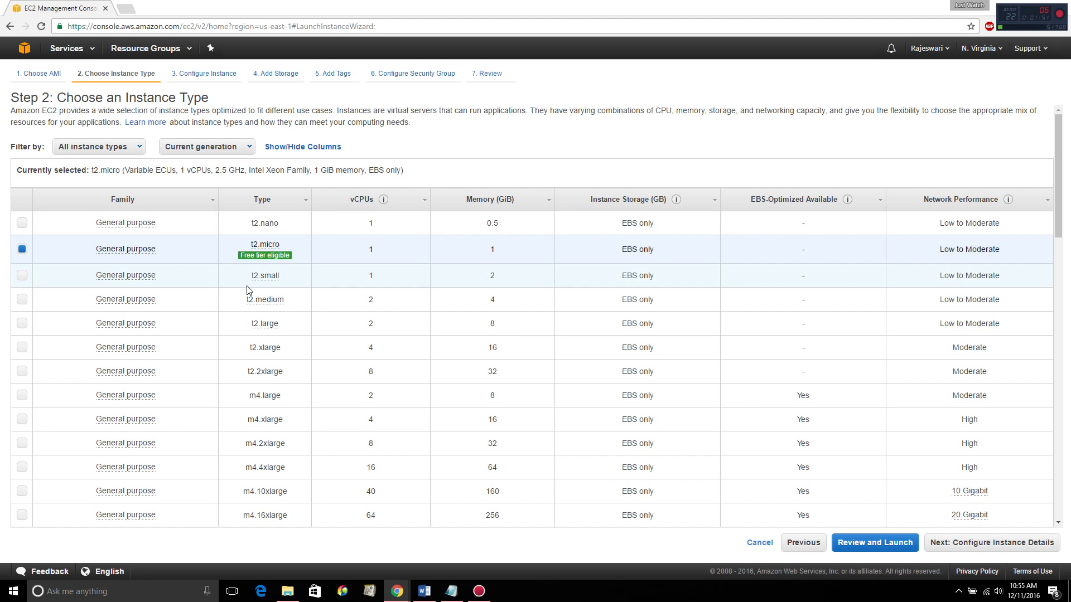
pyautogui.click(252, 396)
pyautogui.doubleClick(252, 396)
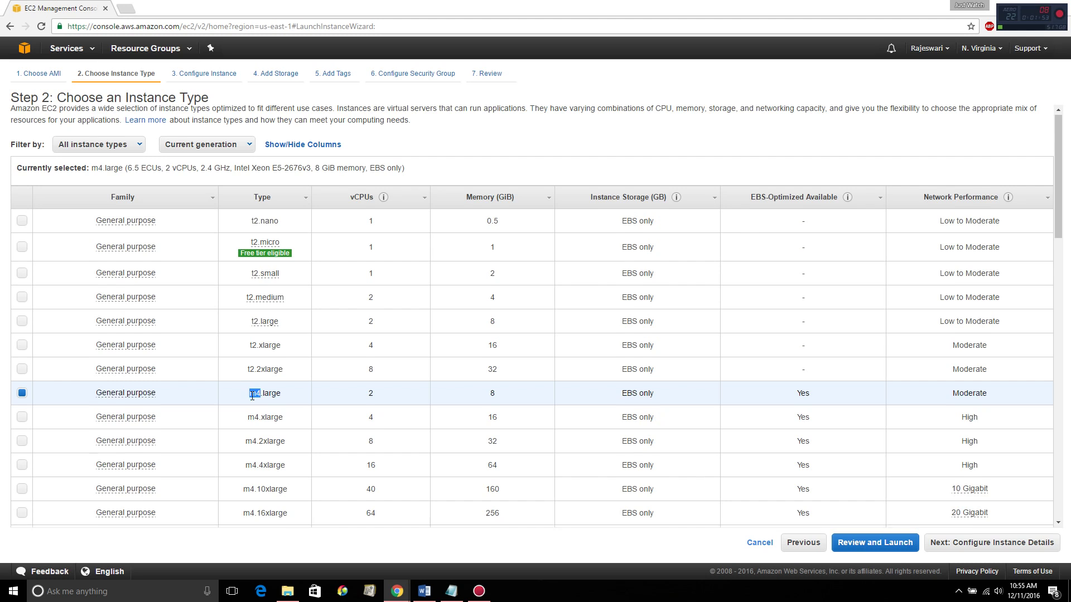
pyautogui.scroll(-2, 252, 396)
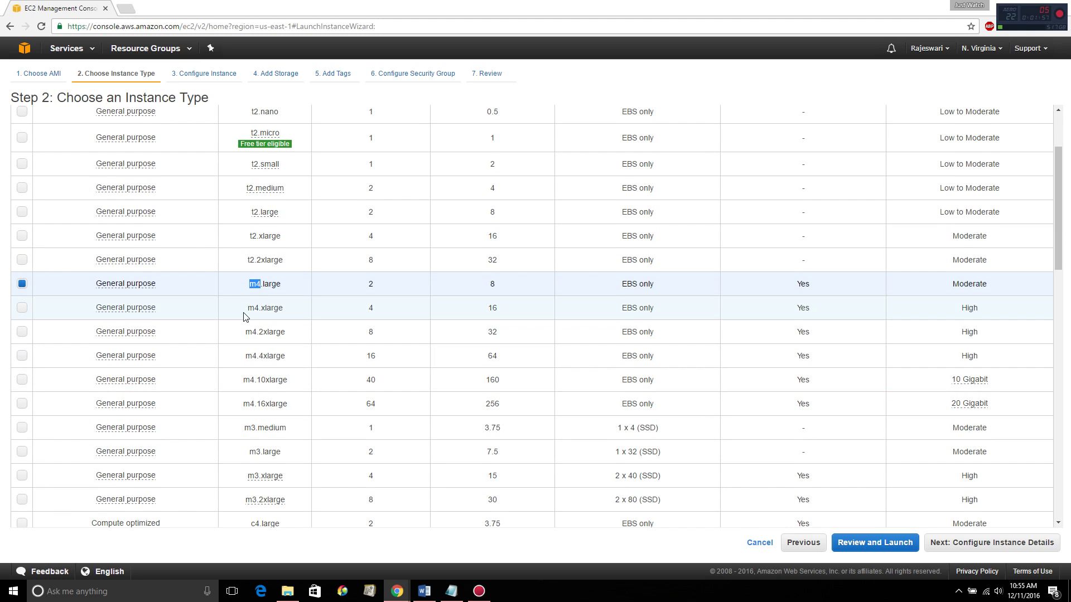
pyautogui.scroll(-5, 243, 317)
pyautogui.click(252, 244)
pyautogui.doubleClick(254, 245)
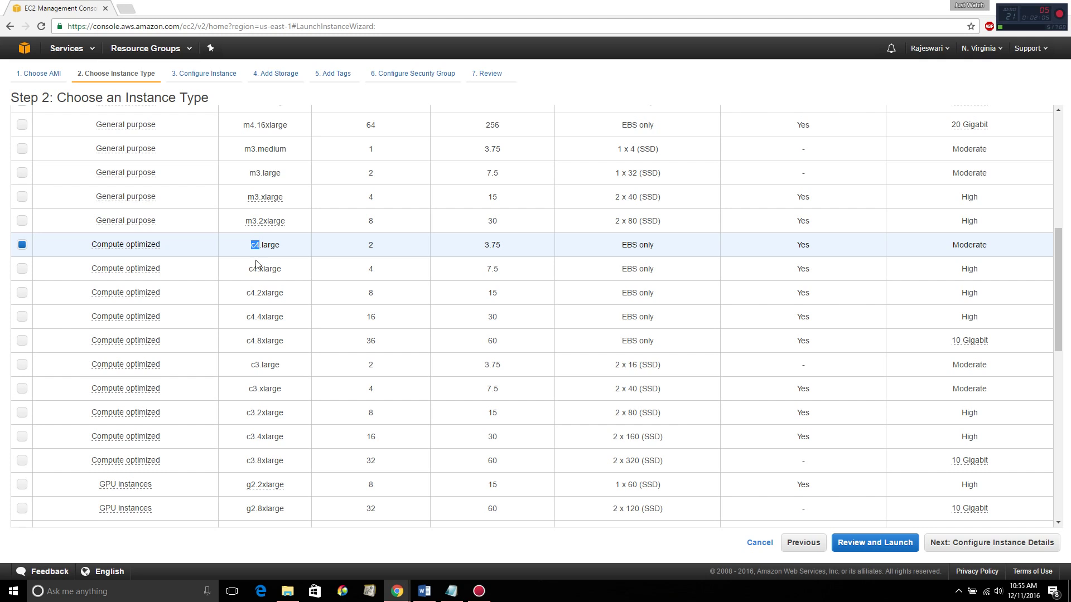
pyautogui.scroll(-3, 257, 263)
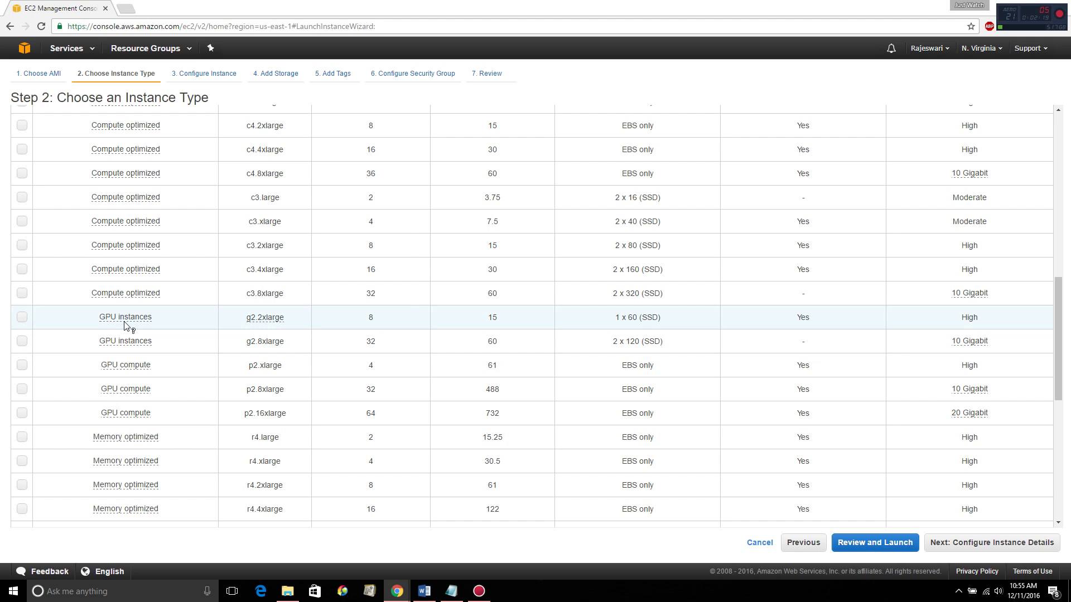
pyautogui.scroll(-1, 194, 355)
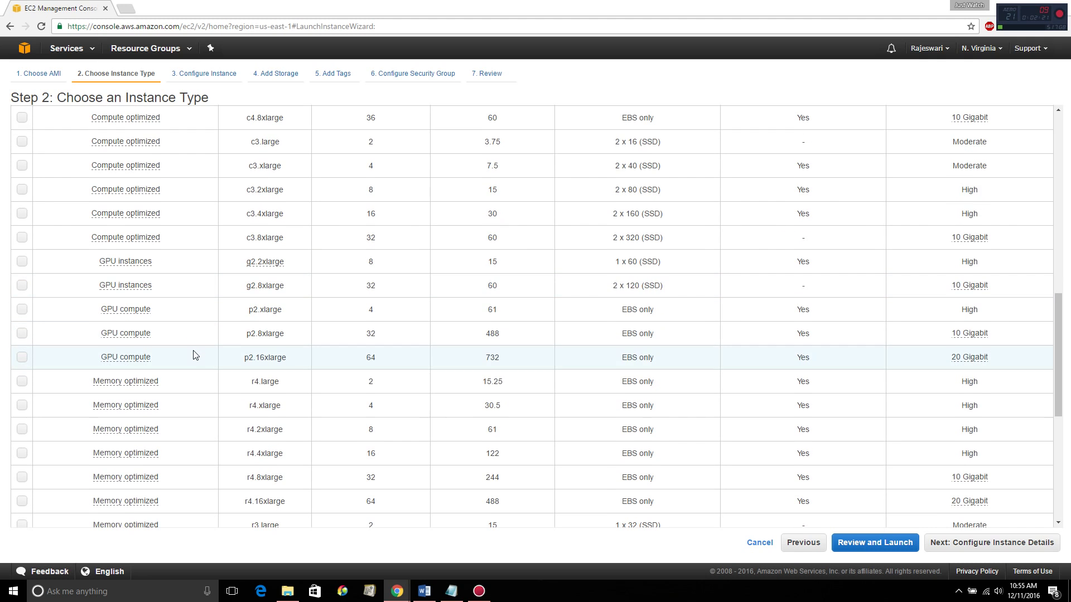
pyautogui.moveTo(250, 384); pyautogui.dragTo(266, 384)
pyautogui.scroll(-3, 266, 384)
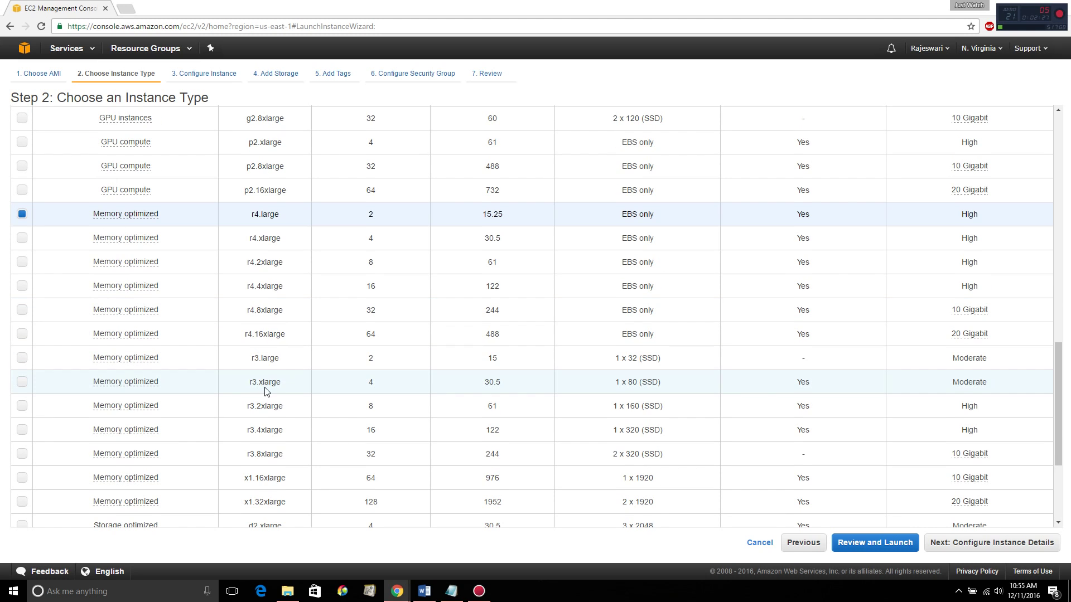
pyautogui.scroll(-3, 265, 392)
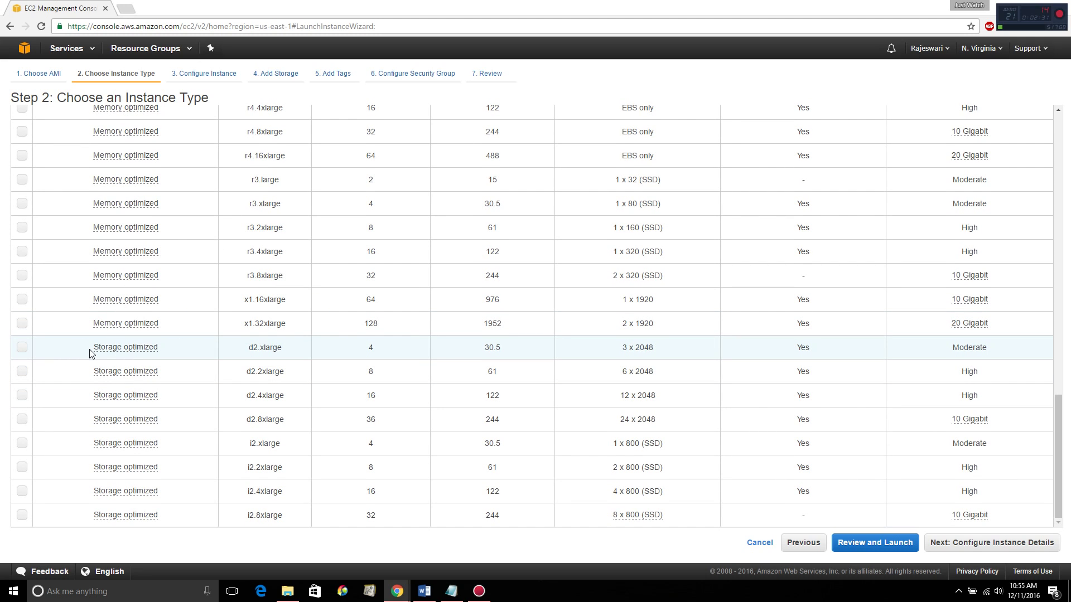
pyautogui.moveTo(94, 348); pyautogui.dragTo(158, 353)
pyautogui.click(164, 360)
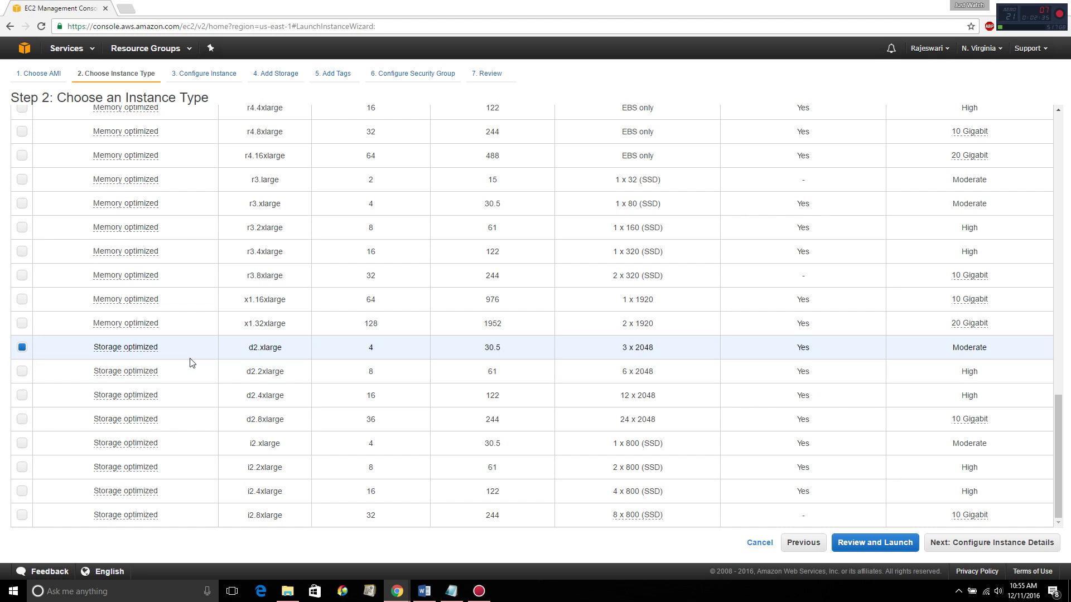
pyautogui.scroll(15, 191, 363)
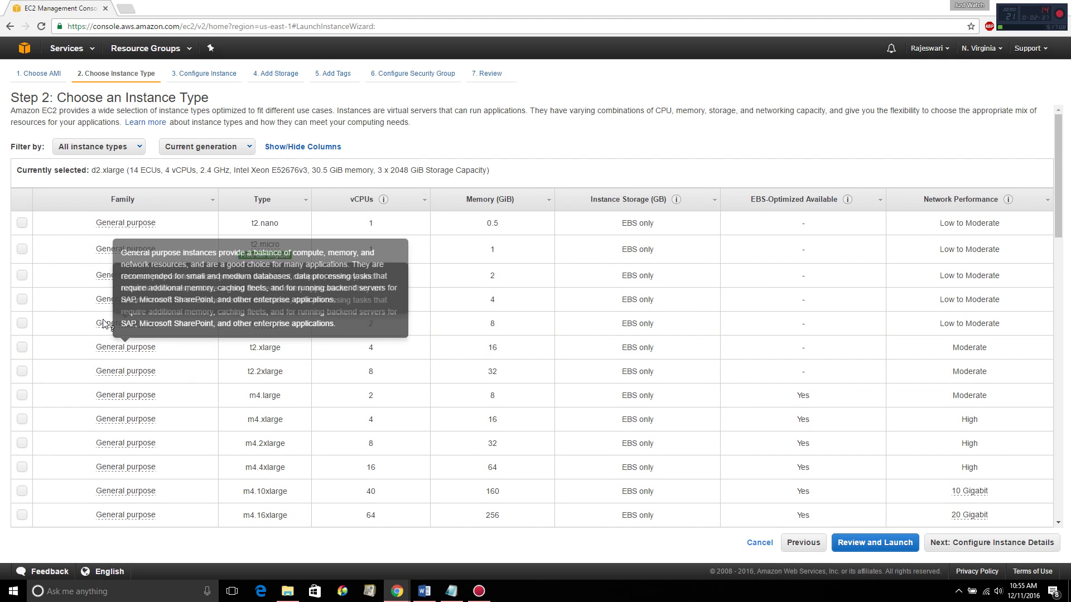
pyautogui.scroll(-5, 184, 423)
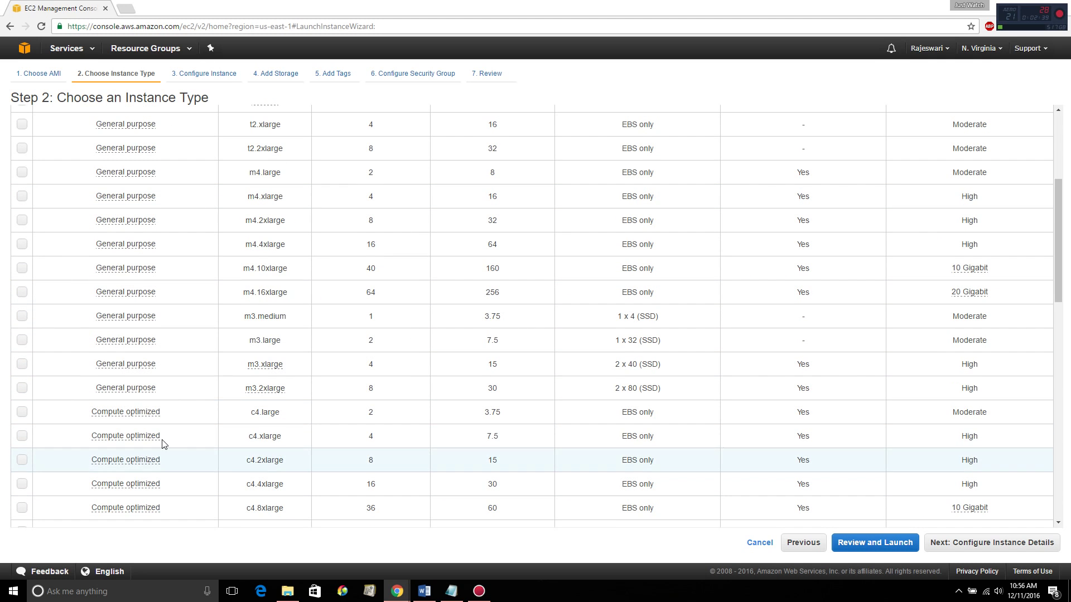
pyautogui.scroll(4, 167, 390)
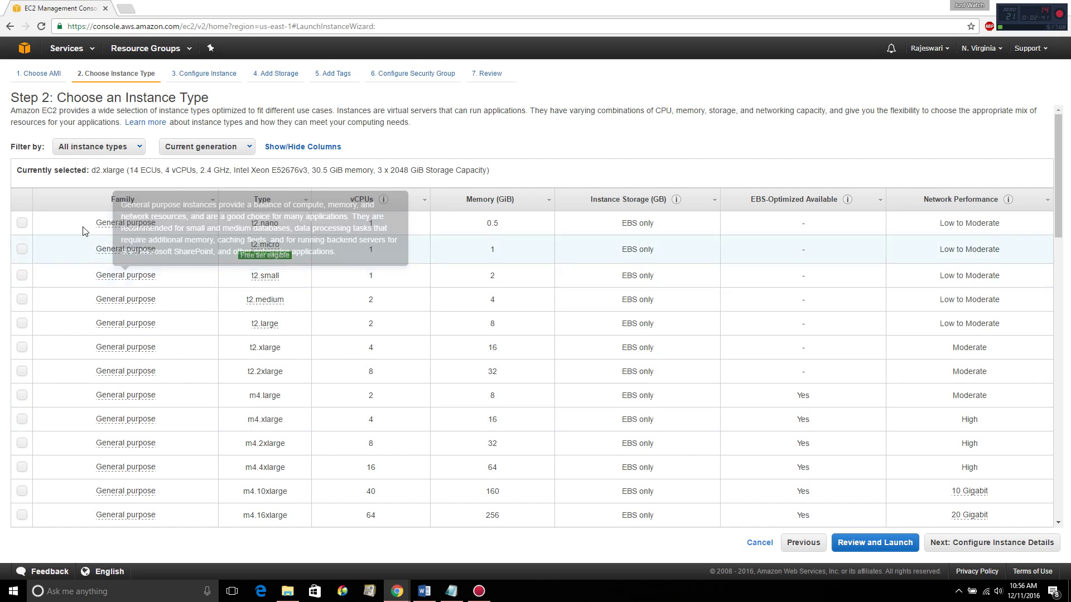
# Step: Choose the free tier eligible t2.micro instance type and continue to the instance details
pyautogui.moveTo(255, 258)
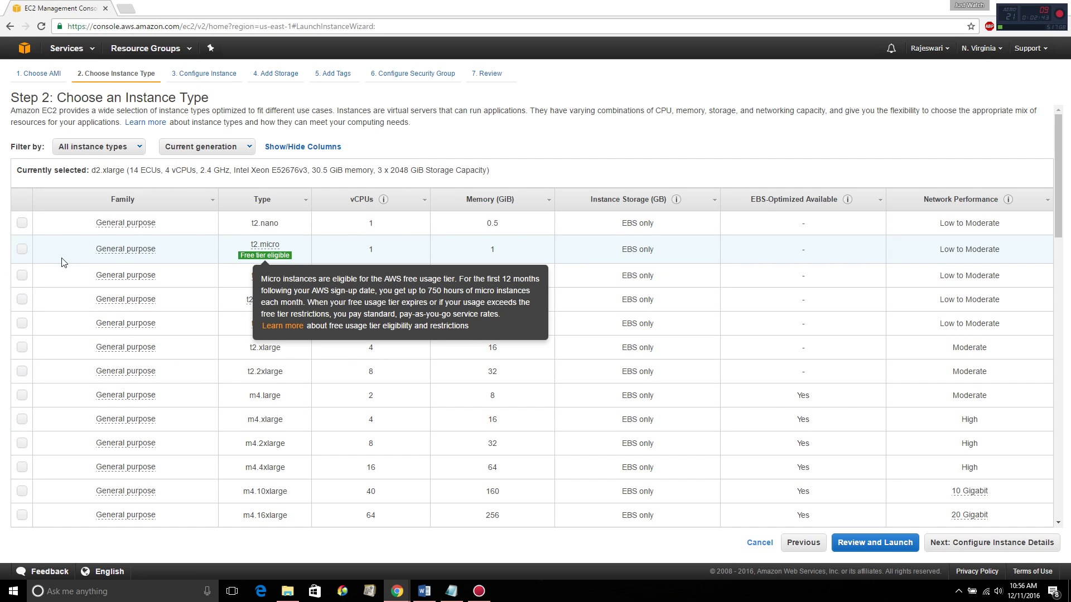
pyautogui.click(21, 249)
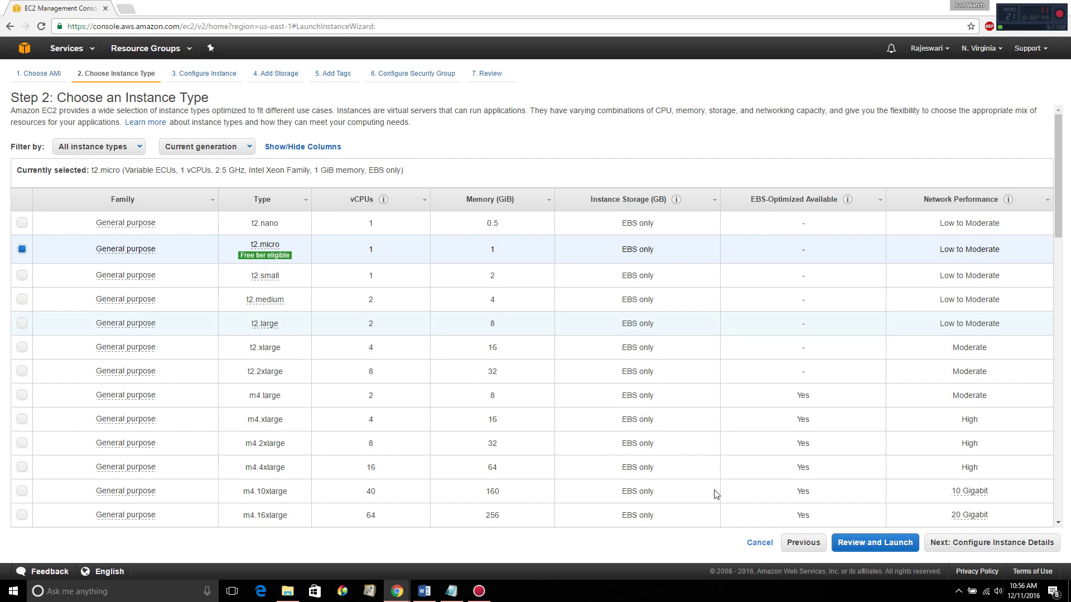
pyautogui.click(971, 546)
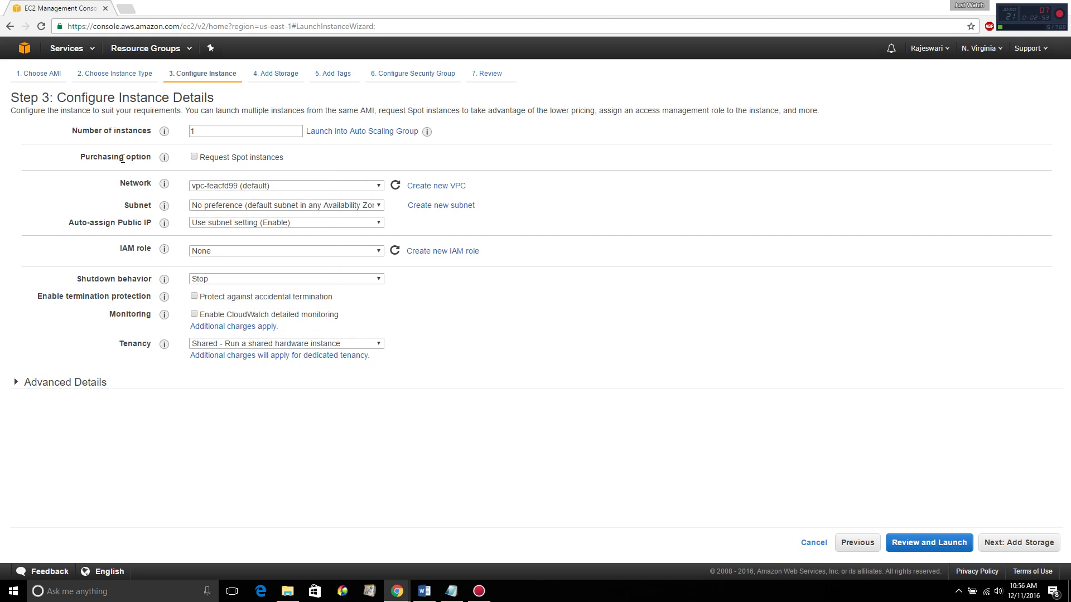
# Step: Inspect the options for requesting Spot instances and leave that purchasing option disabled
pyautogui.click(194, 158)
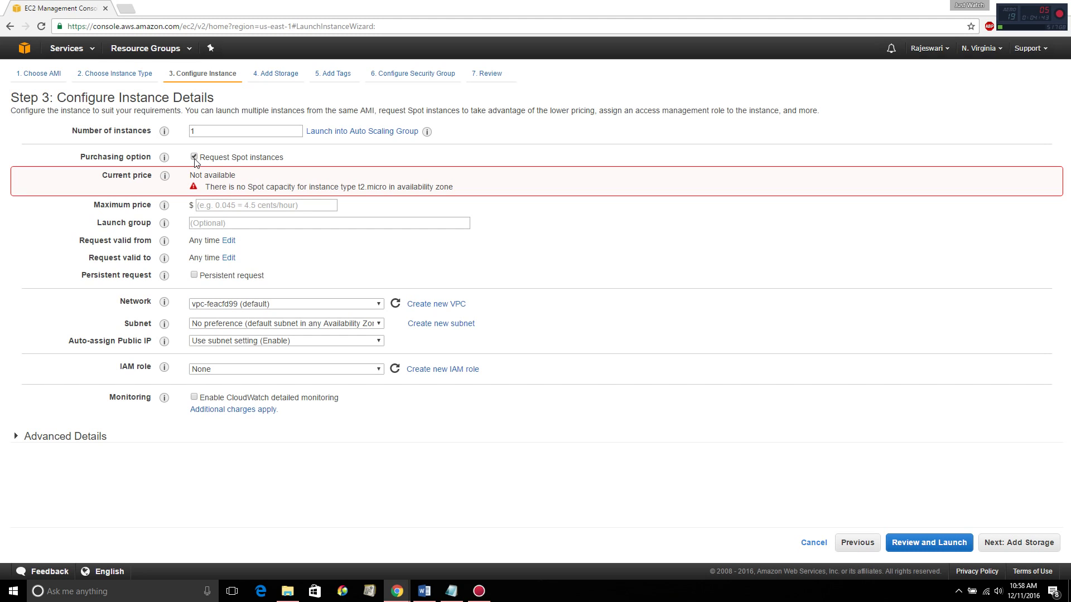
pyautogui.click(194, 157)
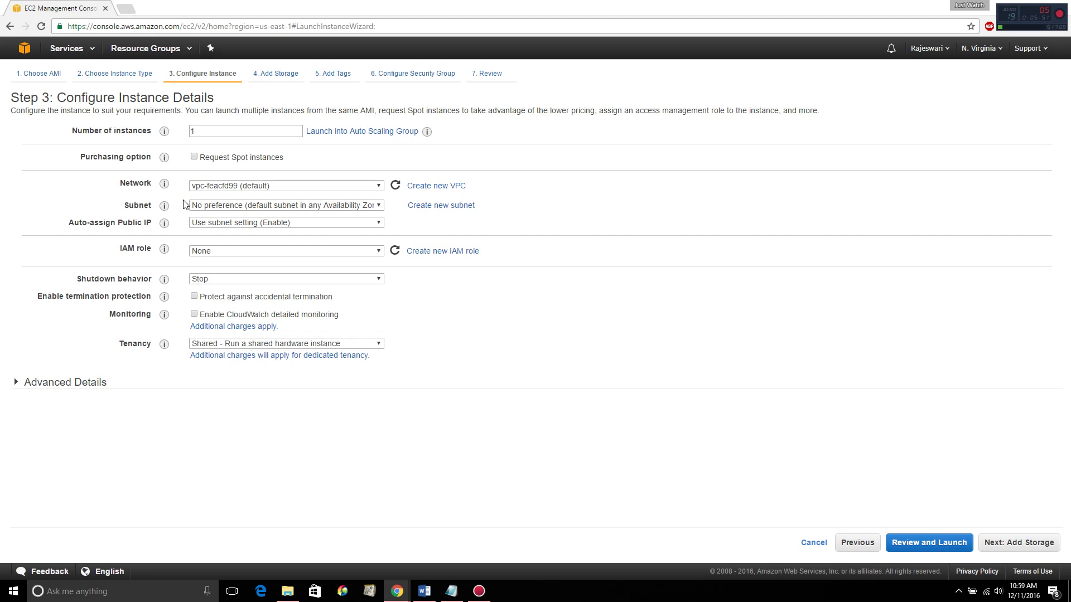
pyautogui.moveTo(166, 207)
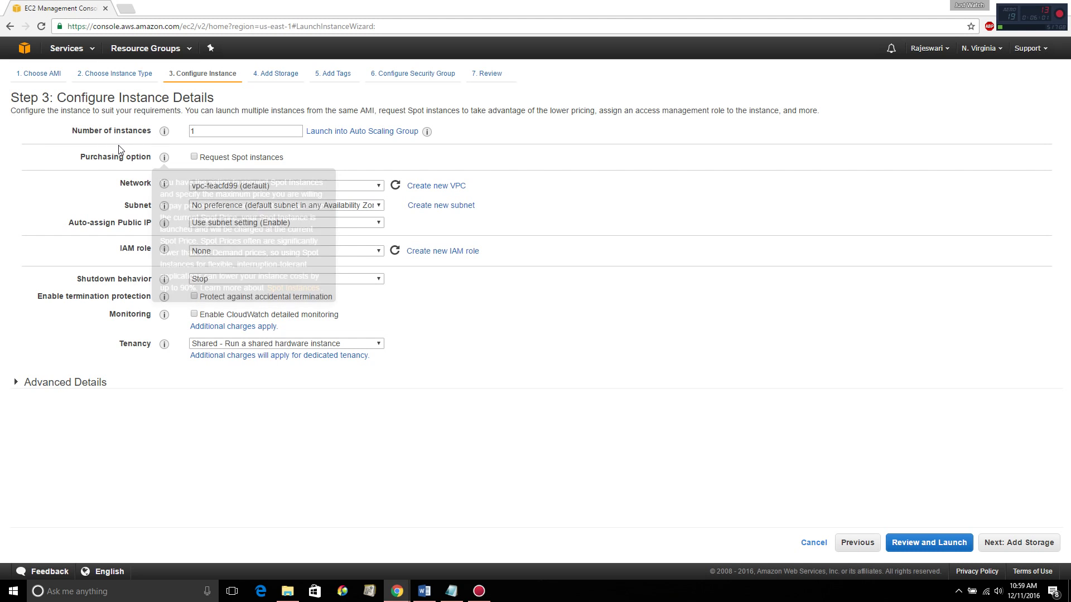
# Step: Check the number of instances and the networks available for the instance
pyautogui.doubleClick(196, 130)
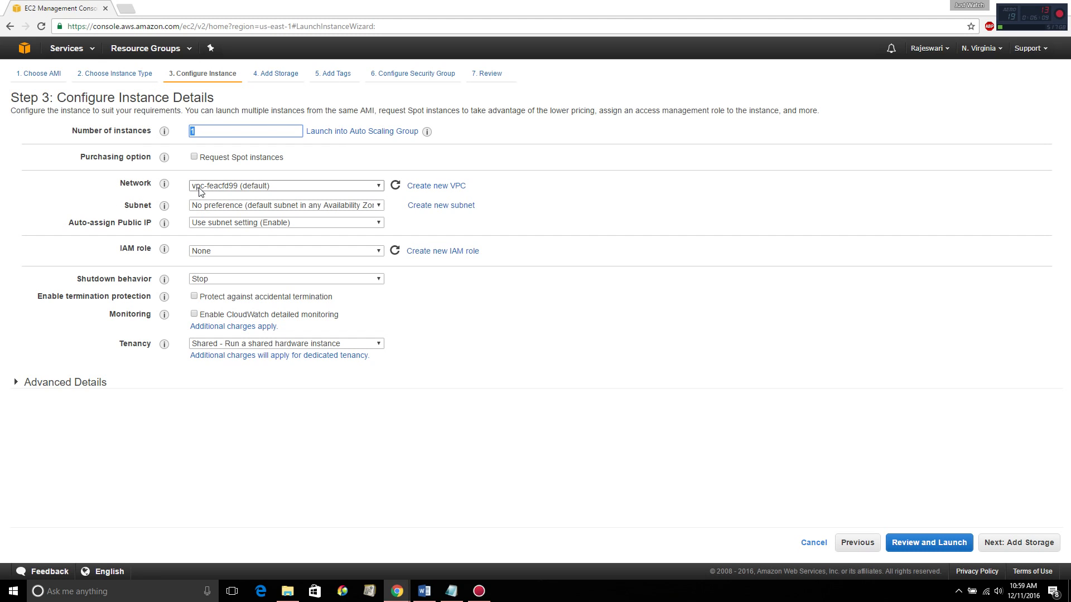
pyautogui.click(379, 187)
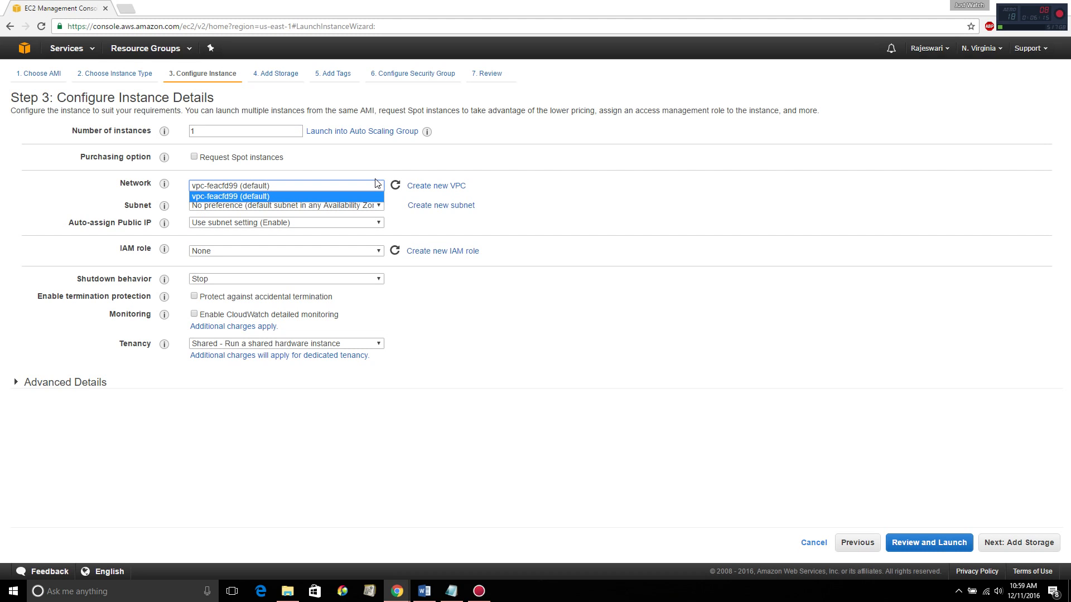
pyautogui.click(503, 165)
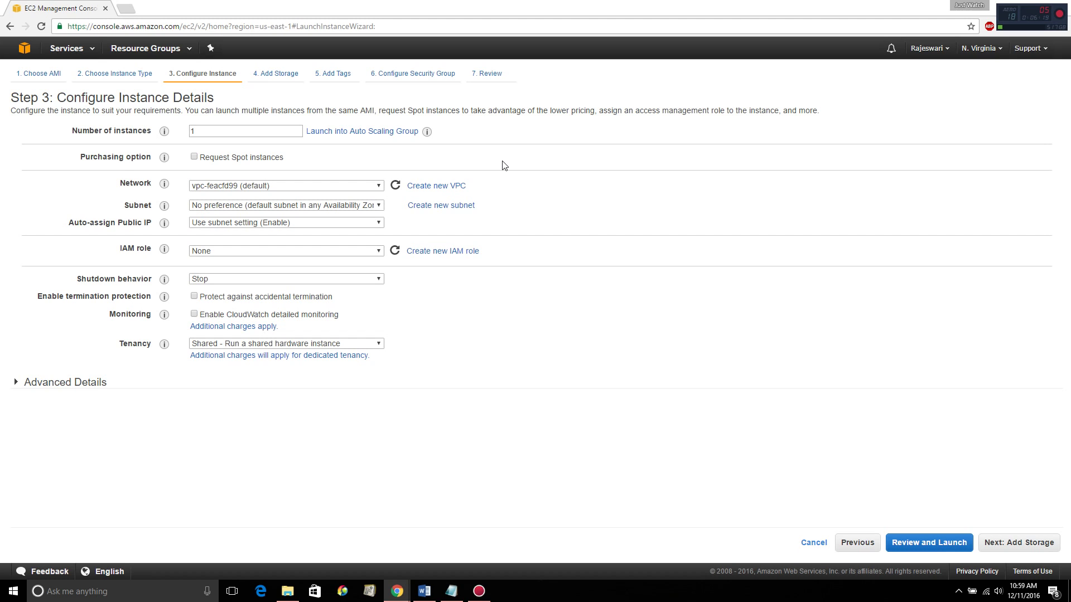
# Step: Review the subnet and auto-assign public IP choices, keeping no subnet preference and the subnet's IP setting
pyautogui.click(361, 207)
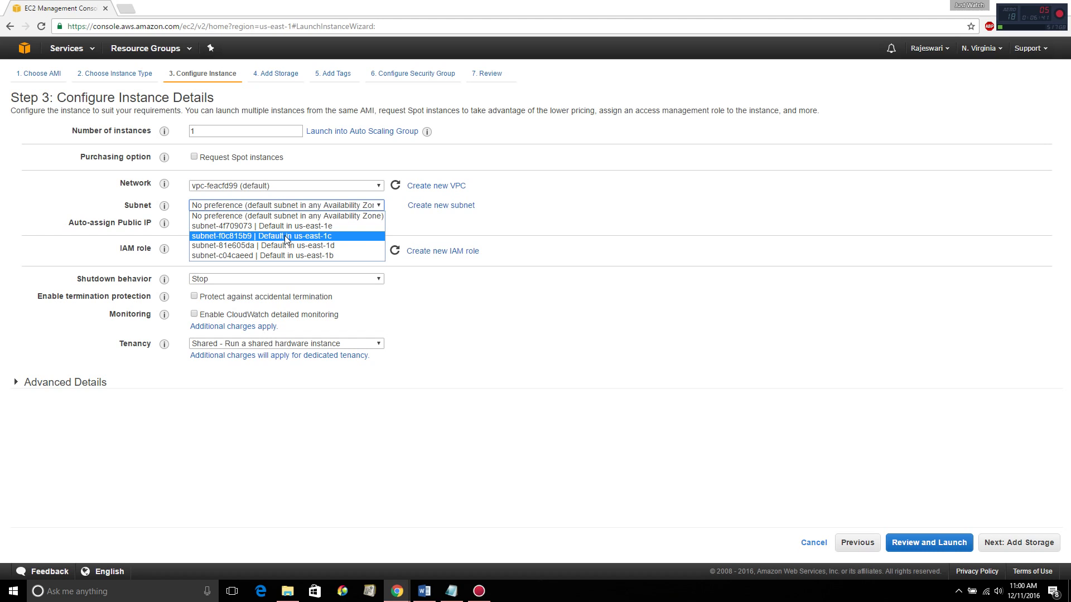
pyautogui.click(314, 220)
pyautogui.click(253, 222)
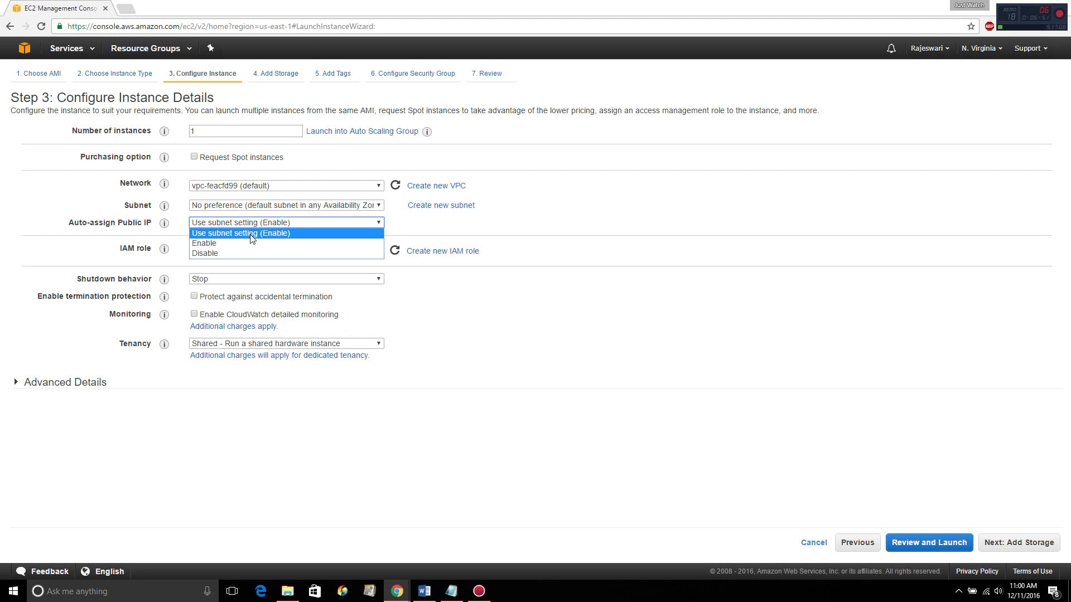
pyautogui.click(527, 224)
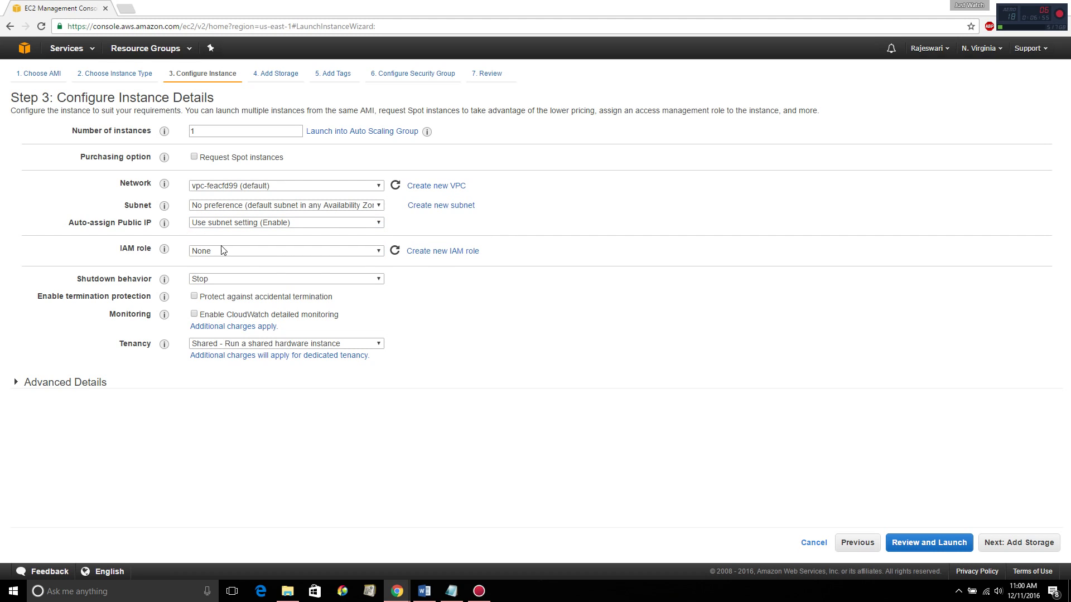
# Step: Review the available IAM roles and keep the instance's IAM role set to None
pyautogui.moveTo(119, 249); pyautogui.dragTo(148, 248)
pyautogui.click(230, 251)
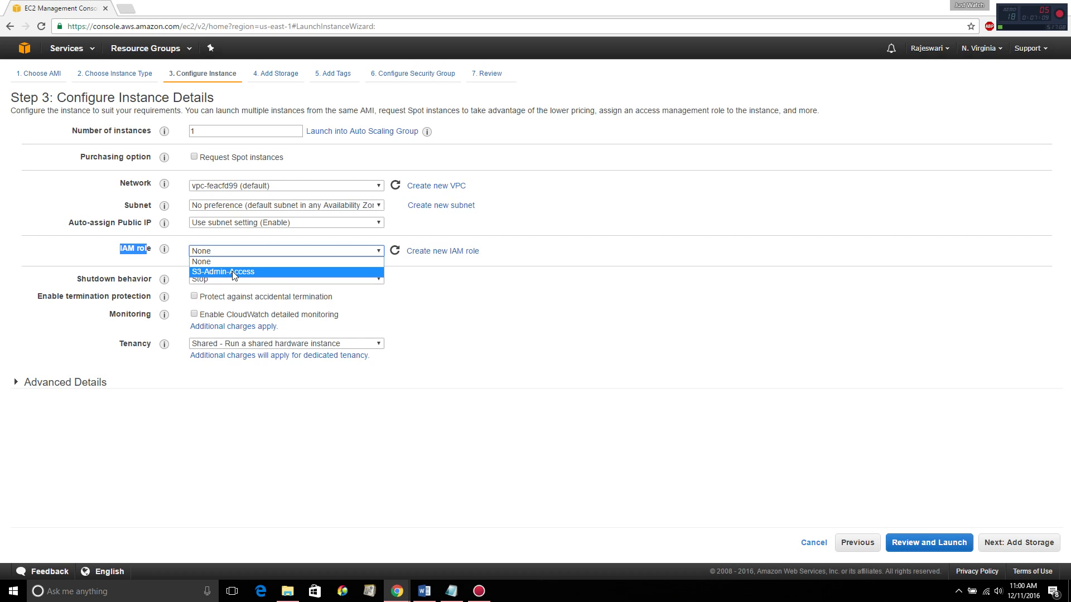
pyautogui.click(230, 261)
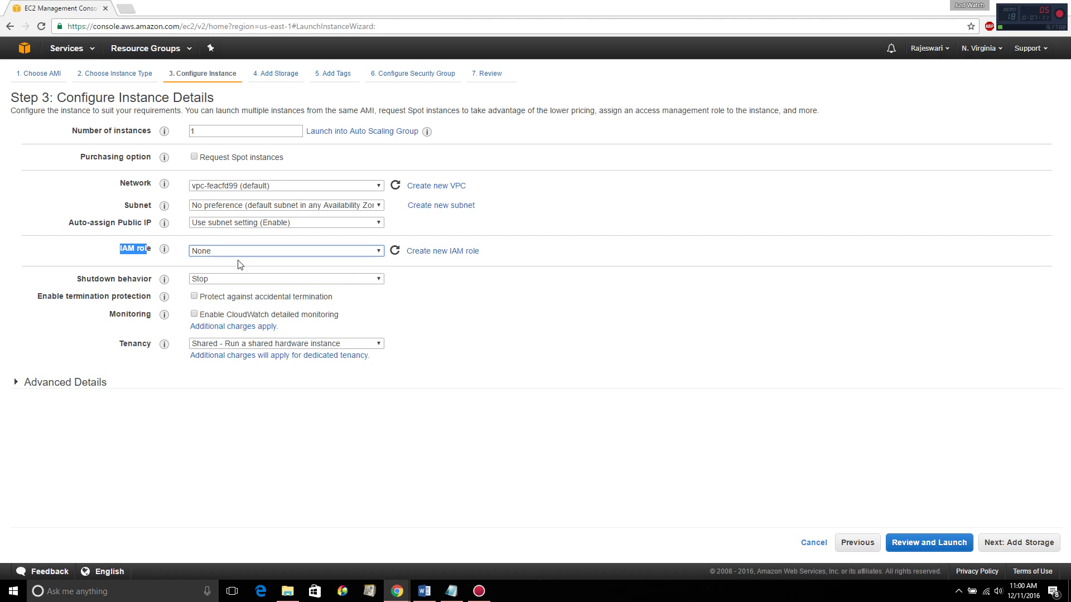
pyautogui.click(39, 277)
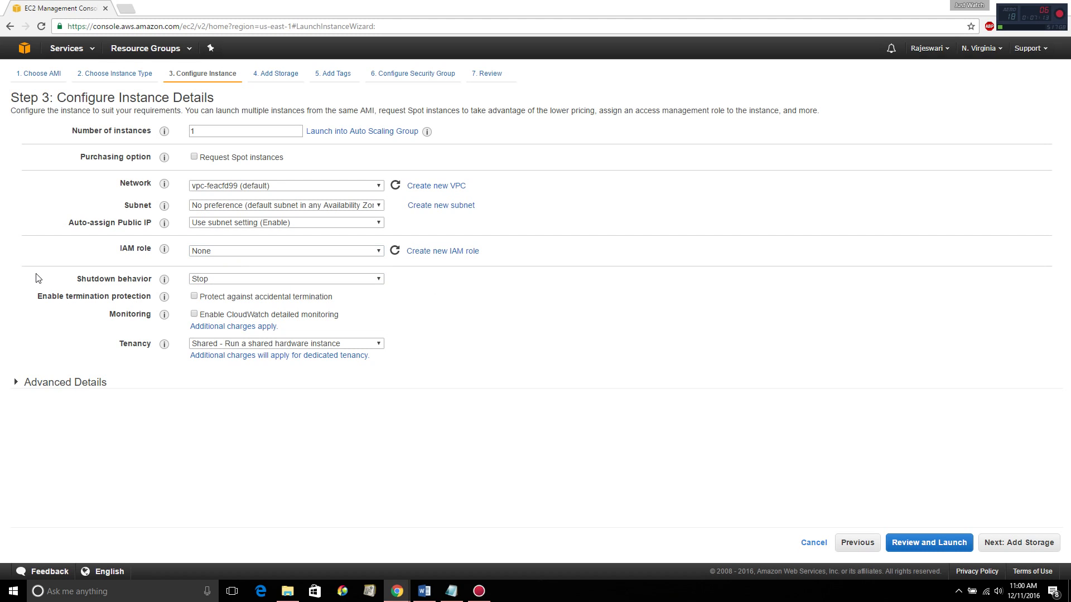
pyautogui.click(252, 253)
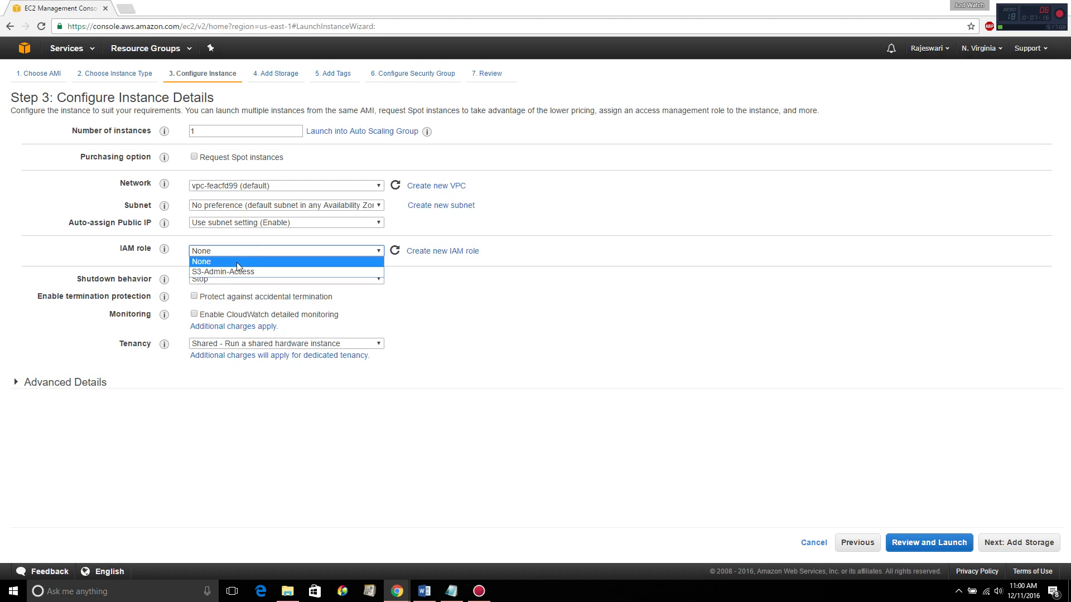
pyautogui.click(208, 263)
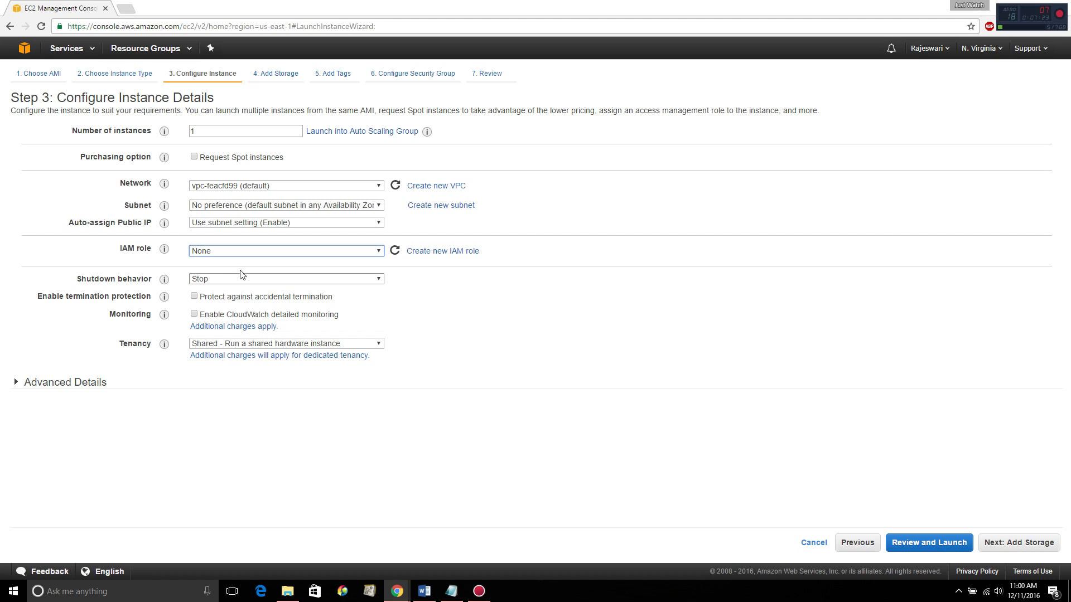
# Step: Try Terminate as the instance's shutdown behavior and return it to Stop
pyautogui.click(275, 280)
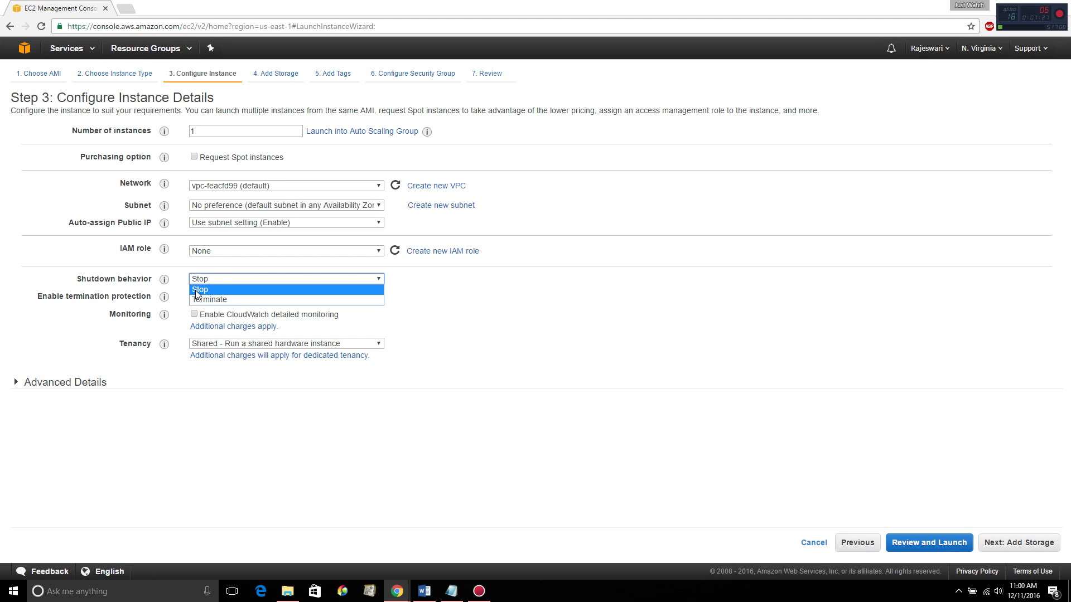
pyautogui.click(281, 300)
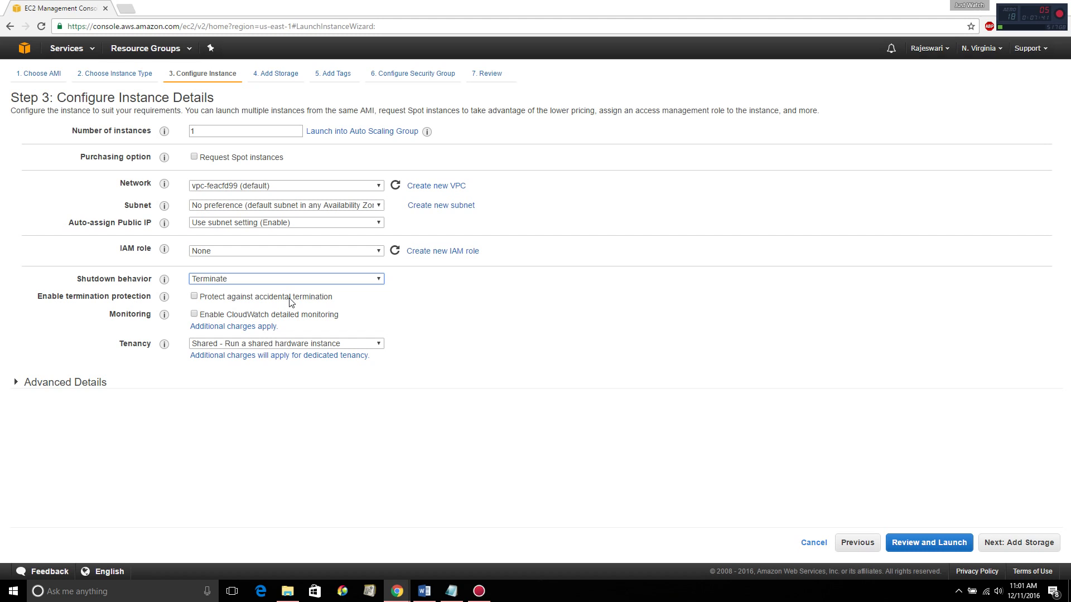
pyautogui.click(287, 277)
pyautogui.click(239, 291)
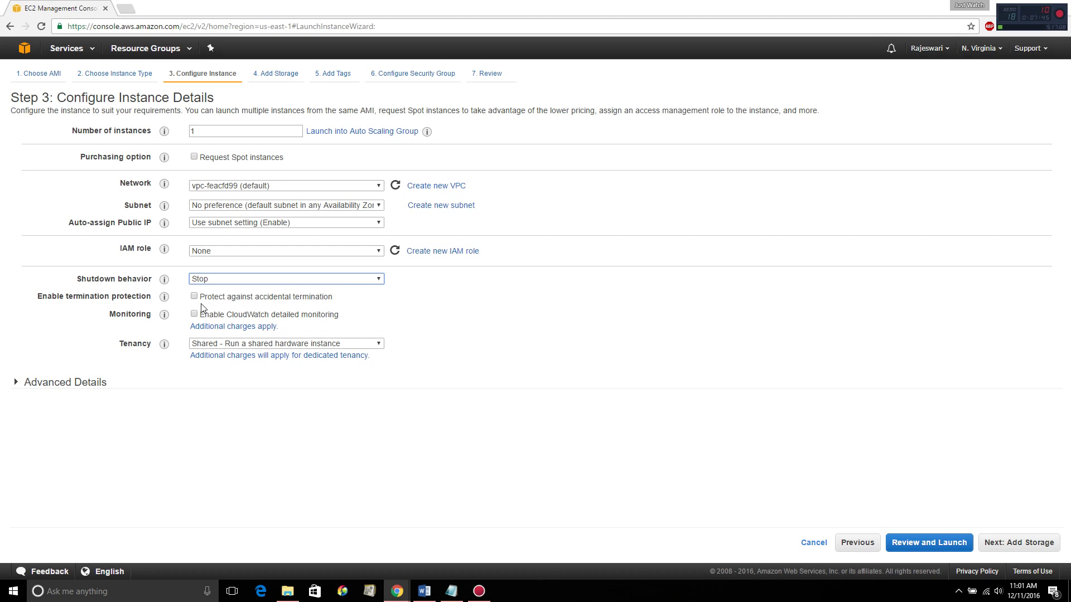
# Step: Enable termination protection so the instance is protected against accidental termination
pyautogui.click(58, 322)
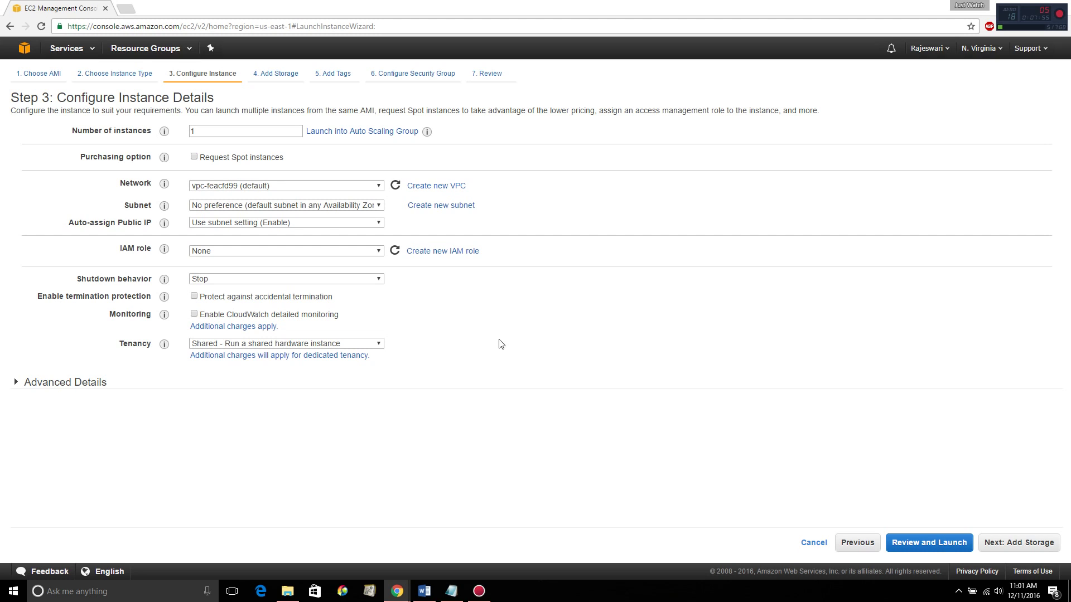
pyautogui.rightClick(493, 306)
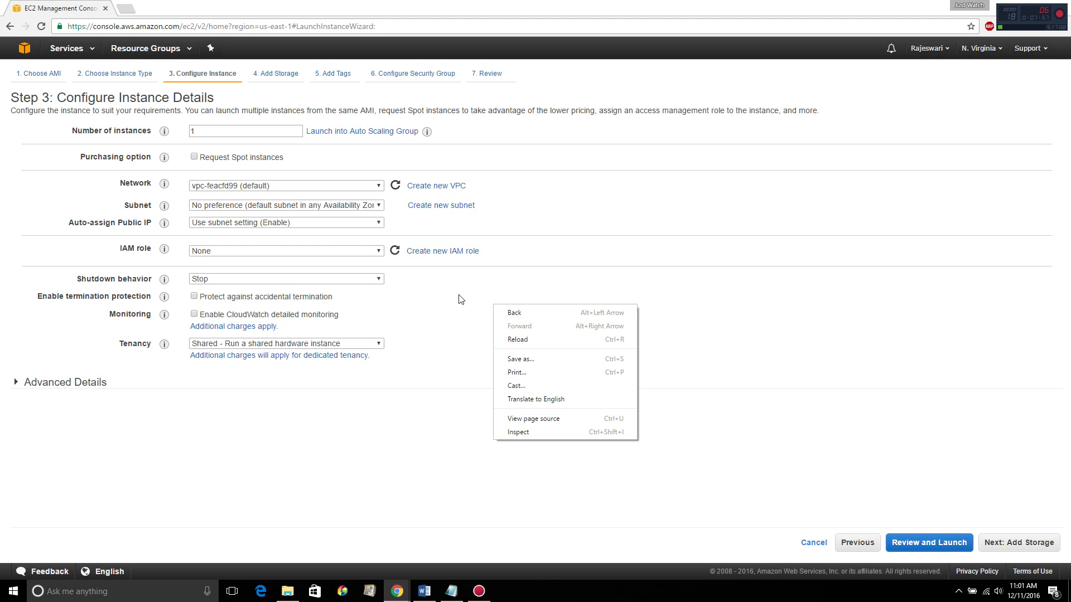
pyautogui.click(479, 290)
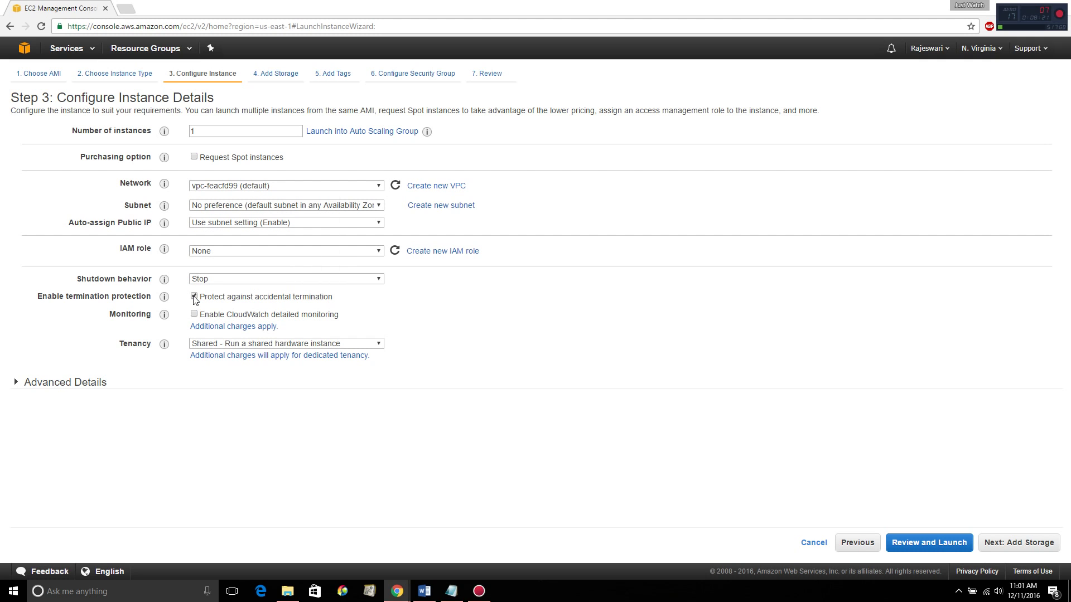
# Step: Review the monitoring and tenancy options, leaving CloudWatch detailed monitoring disabled and keeping shared hardware tenancy
pyautogui.moveTo(164, 315)
pyautogui.moveTo(349, 316); pyautogui.dragTo(296, 316)
pyautogui.click(252, 315)
pyautogui.doubleClick(253, 315)
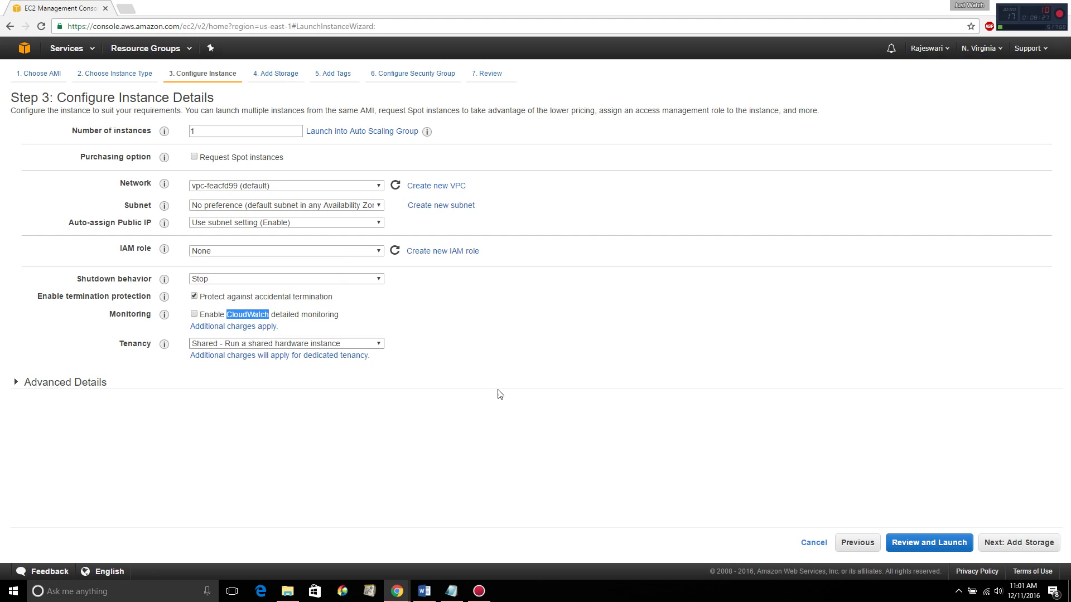
pyautogui.click(523, 408)
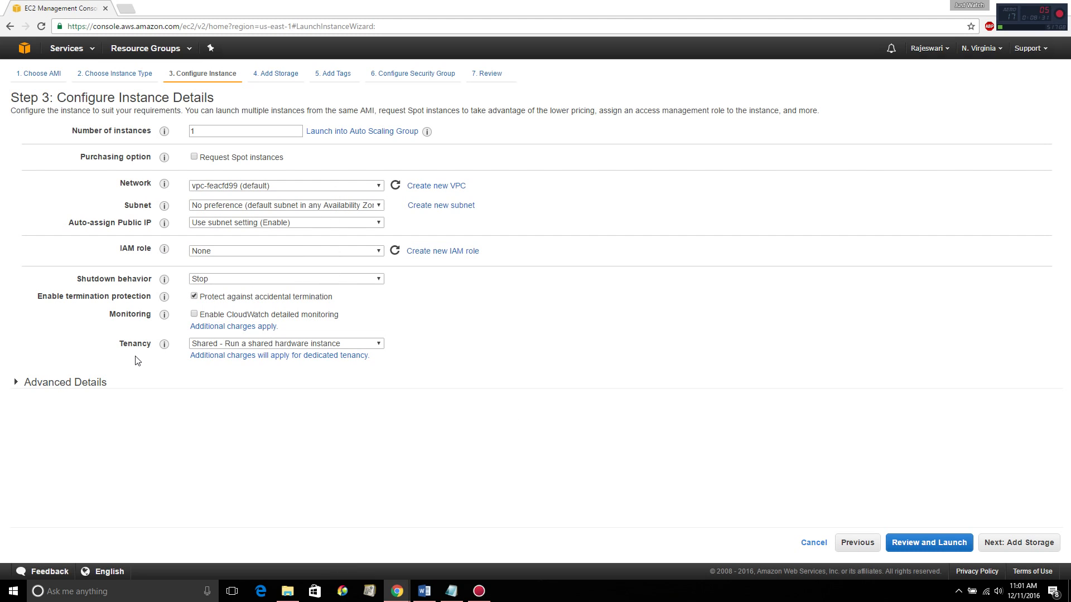
pyautogui.click(287, 343)
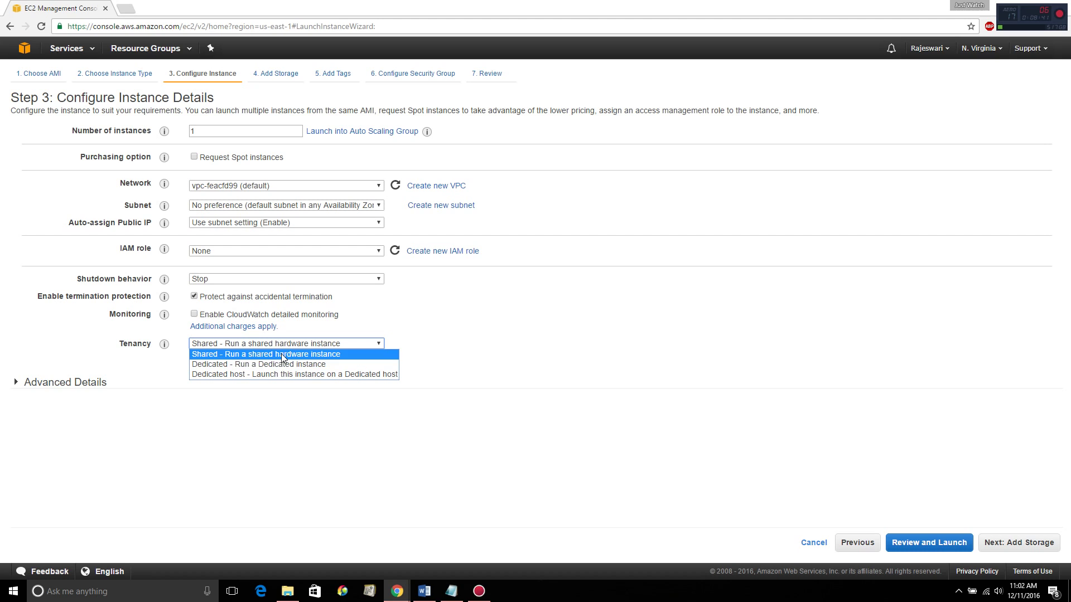
pyautogui.click(282, 355)
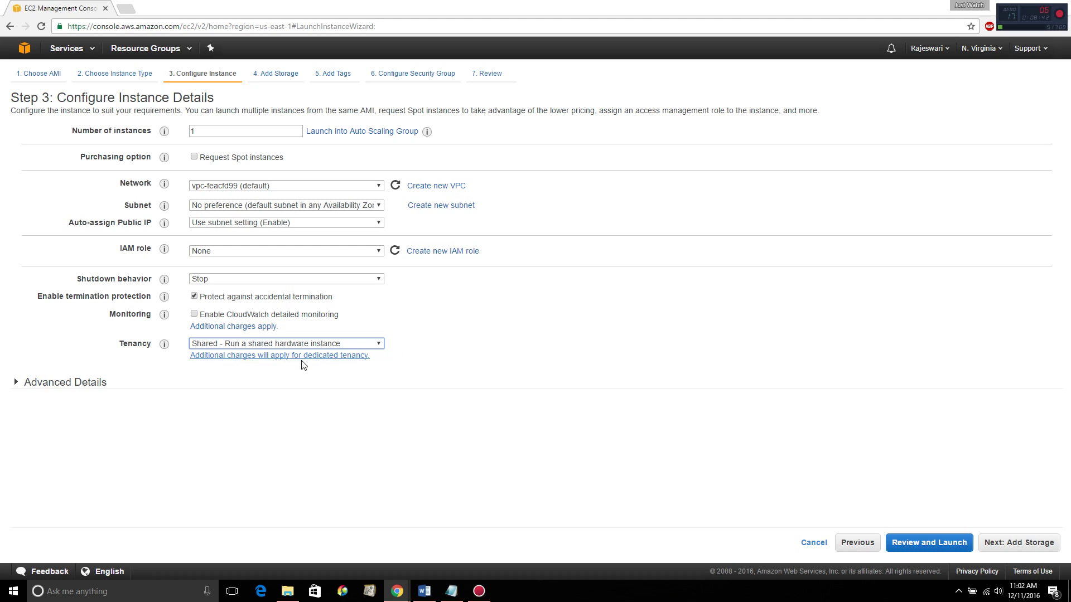
# Step: Try a sample bash user data script with "yum update -y" in the advanced details and clear it again
pyautogui.click(16, 383)
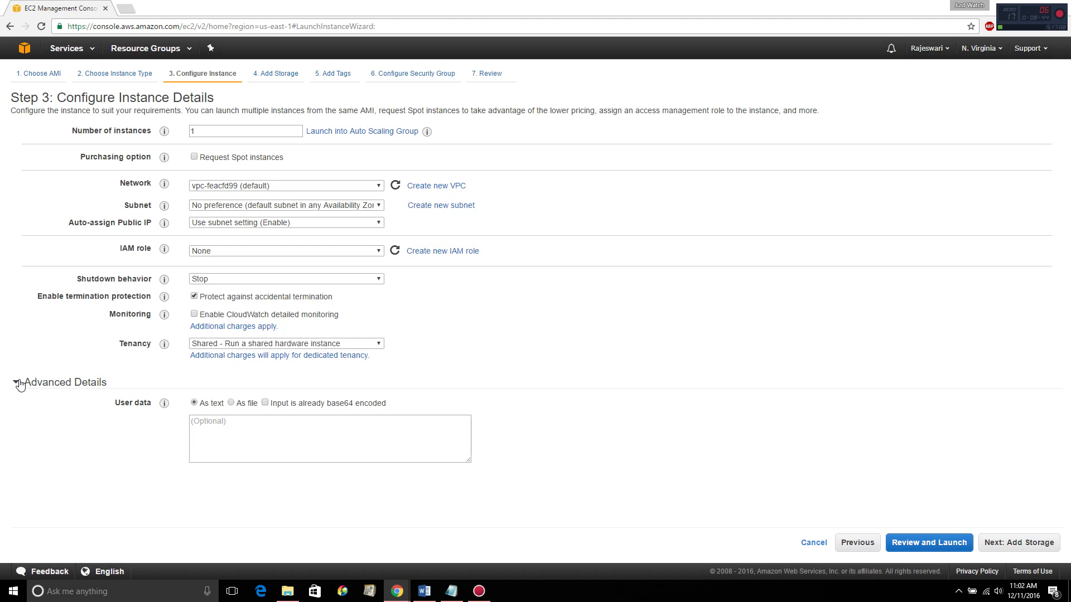
pyautogui.click(236, 429)
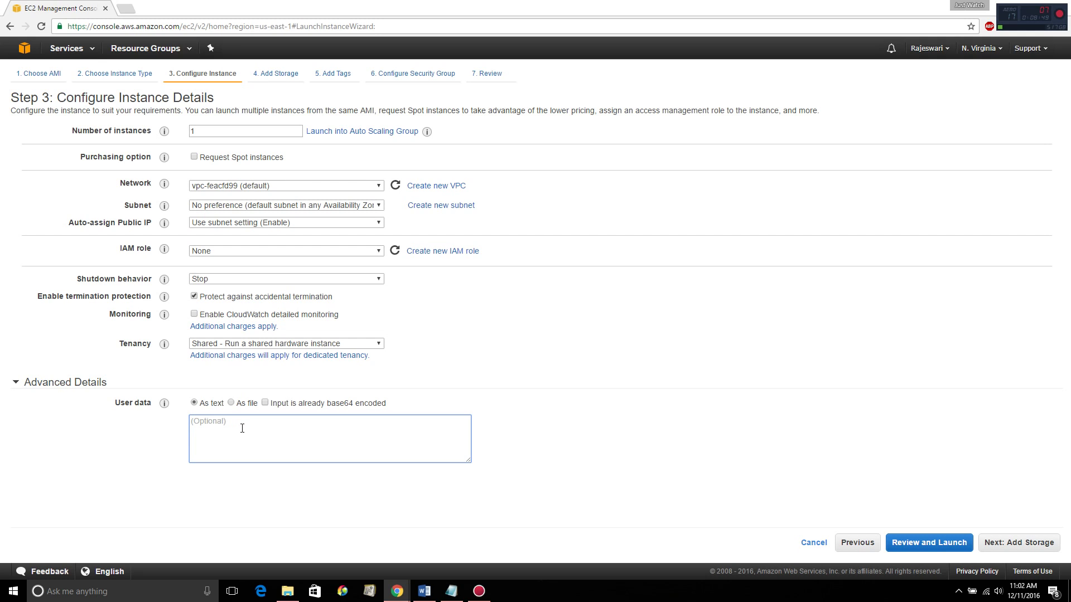
pyautogui.write('#')
pyautogui.write('!/bin')
pyautogui.write('/ba')
pyautogui.write('h yum ')
pyautogui.write('update -y')
pyautogui.moveTo(240, 430); pyautogui.dragTo(177, 415)
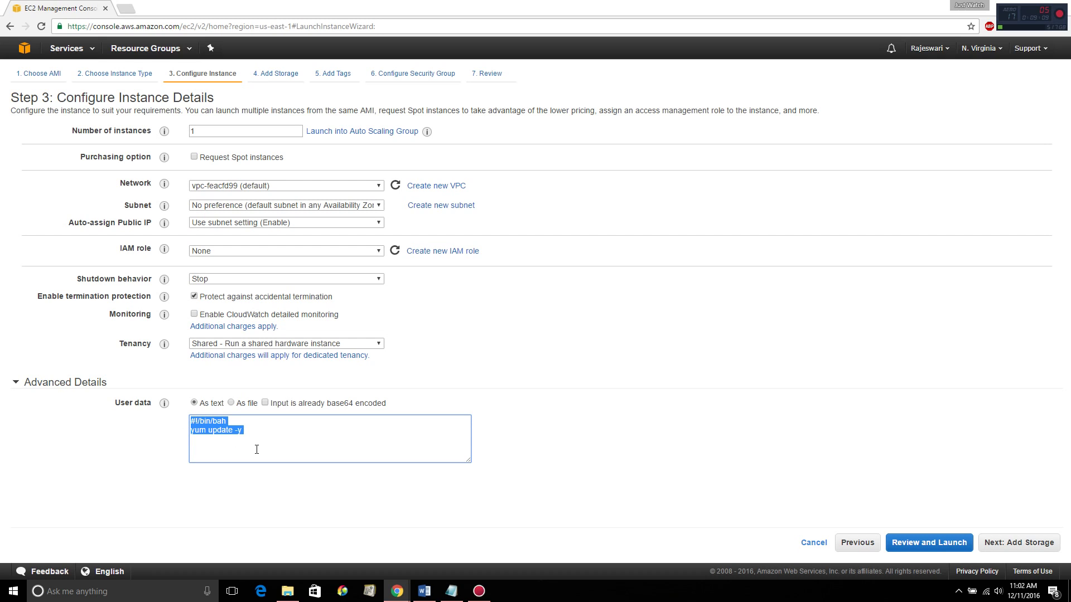
pyautogui.press('BackSpace')
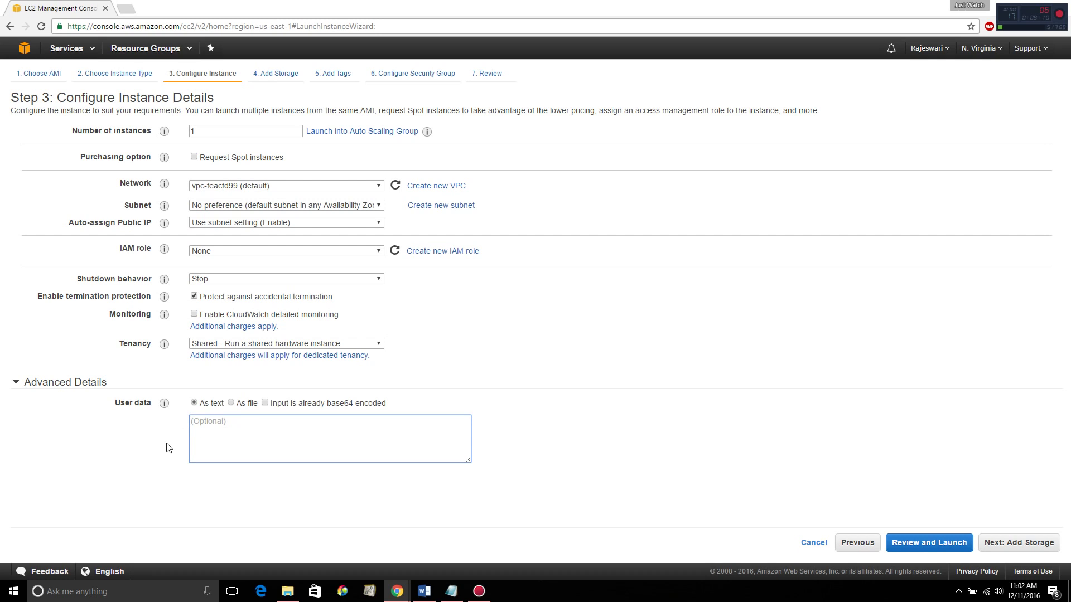
pyautogui.click(18, 386)
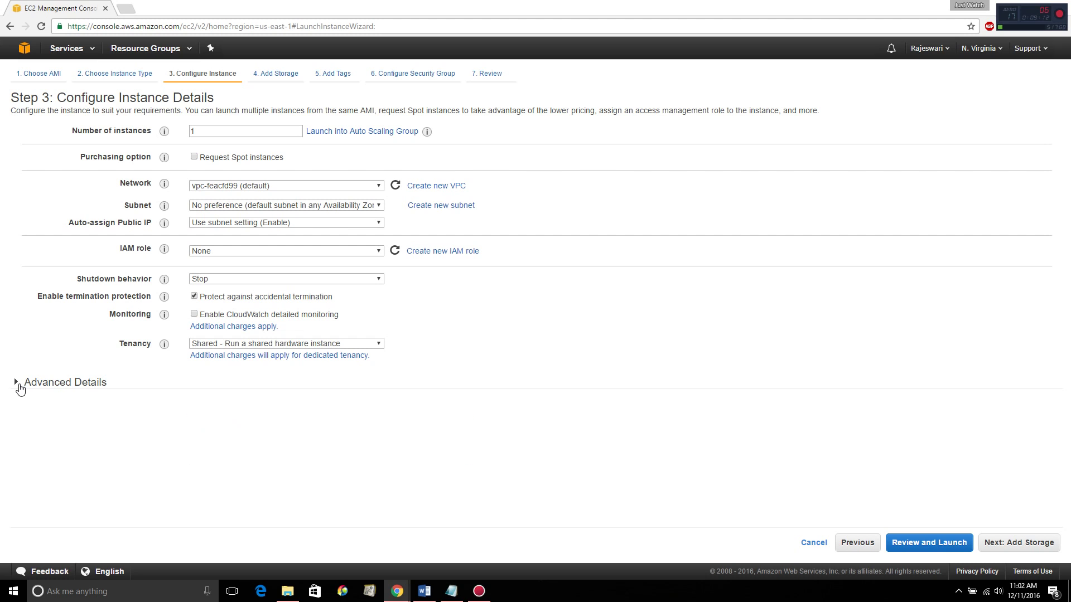
pyautogui.click(943, 546)
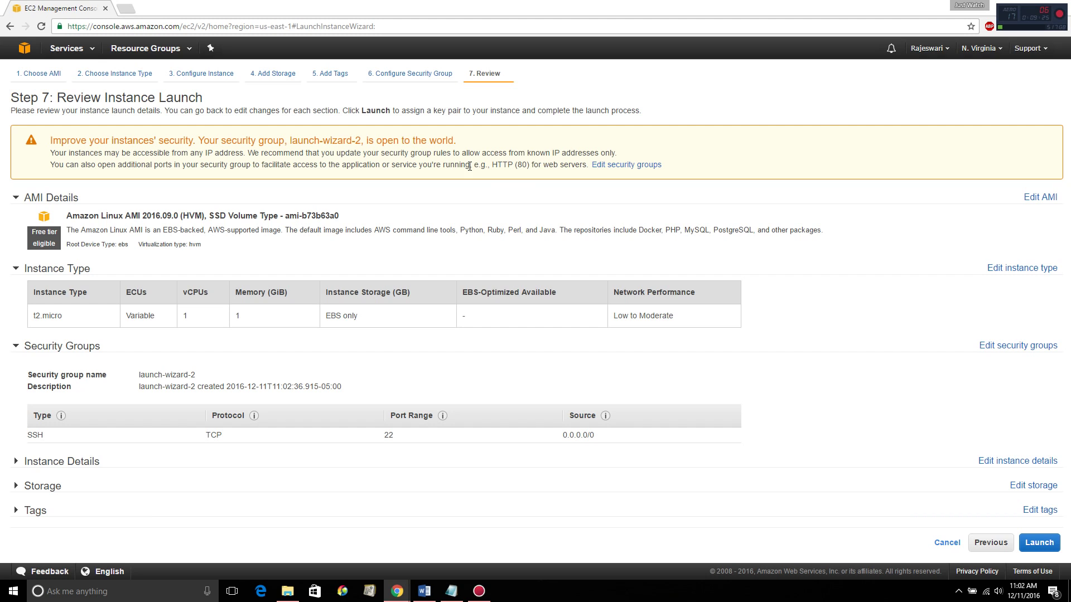
pyautogui.click(997, 542)
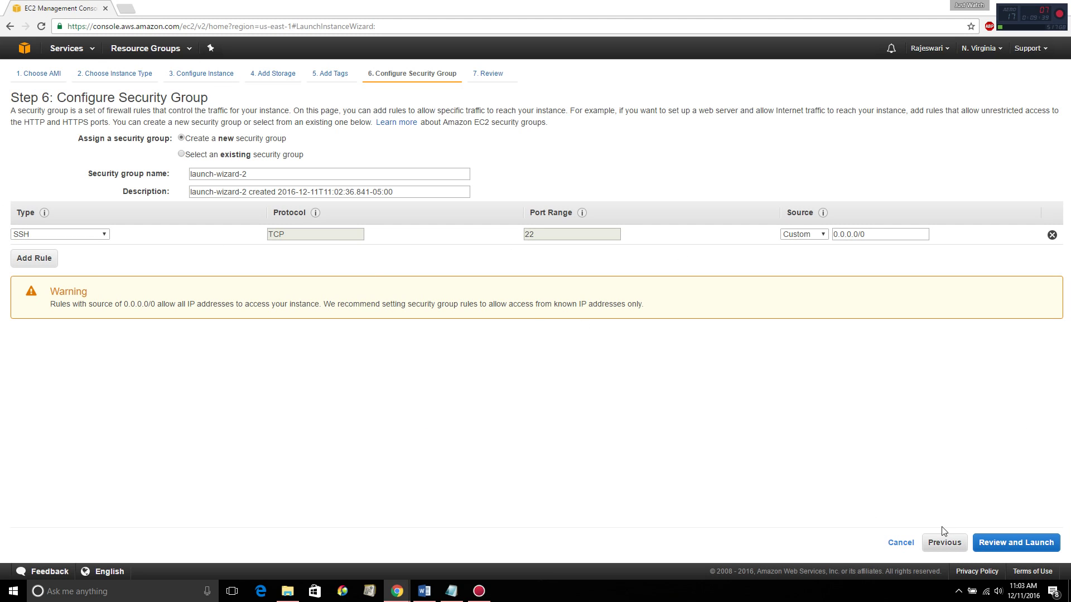
pyautogui.click(944, 544)
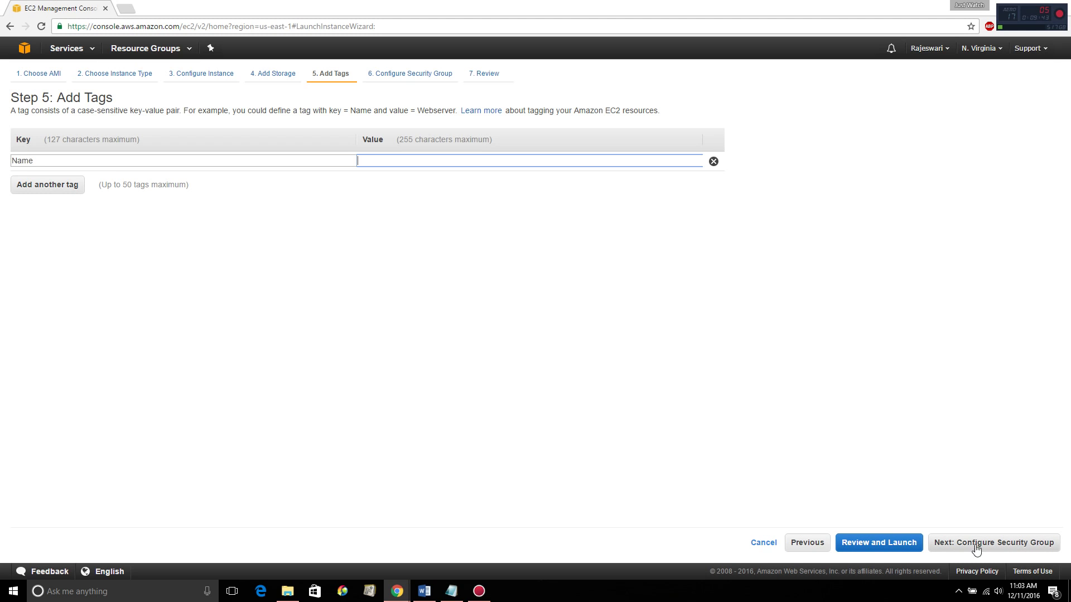
pyautogui.click(818, 547)
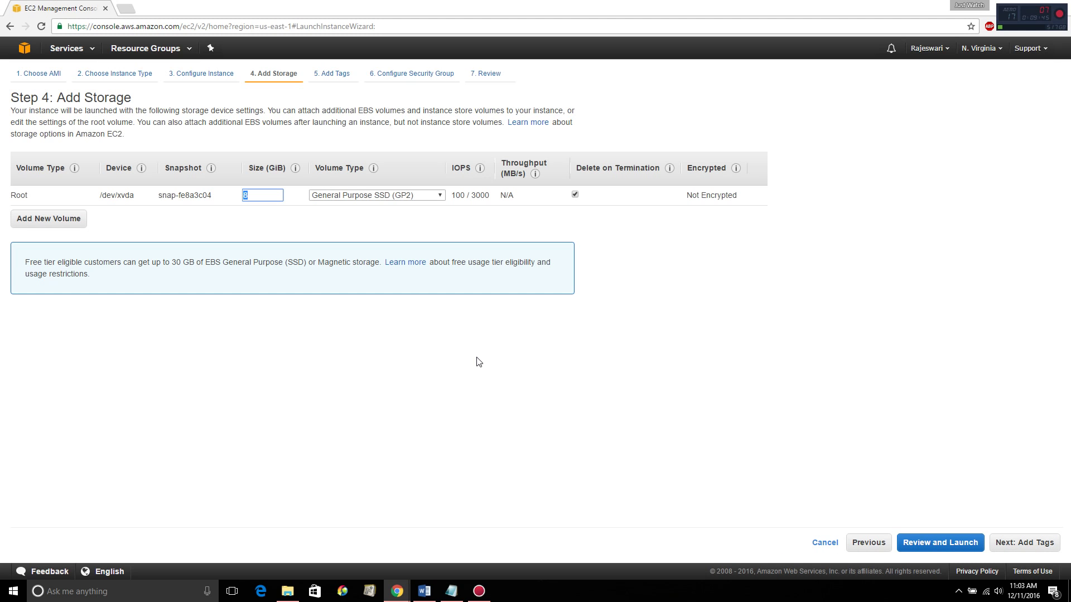
pyautogui.click(859, 547)
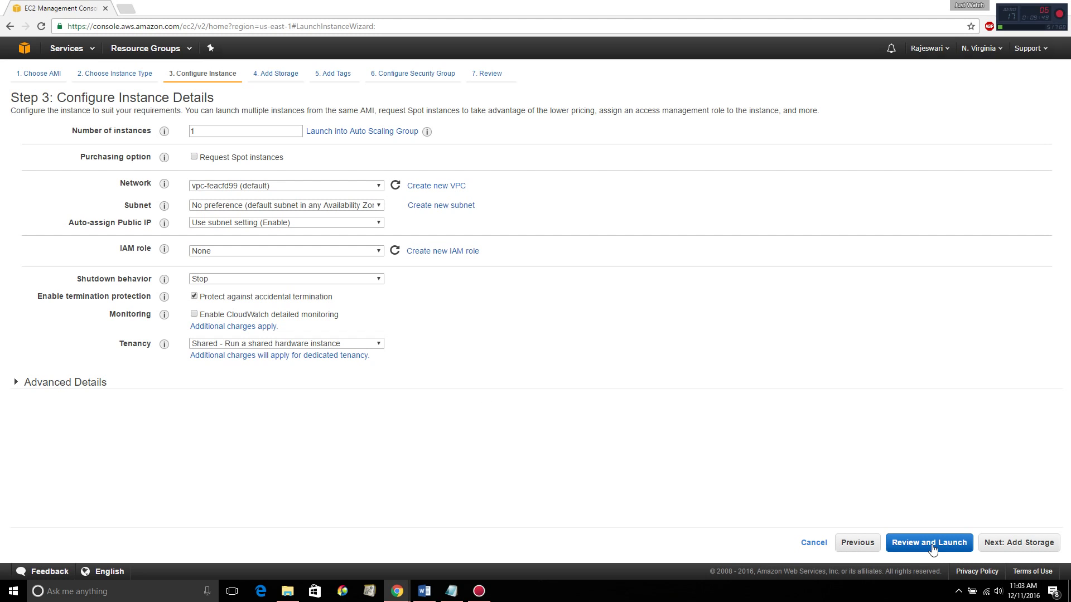
# Step: Advance to the Add Storage step and inspect the root volume's type and device information
pyautogui.click(1027, 549)
pyautogui.moveTo(141, 168)
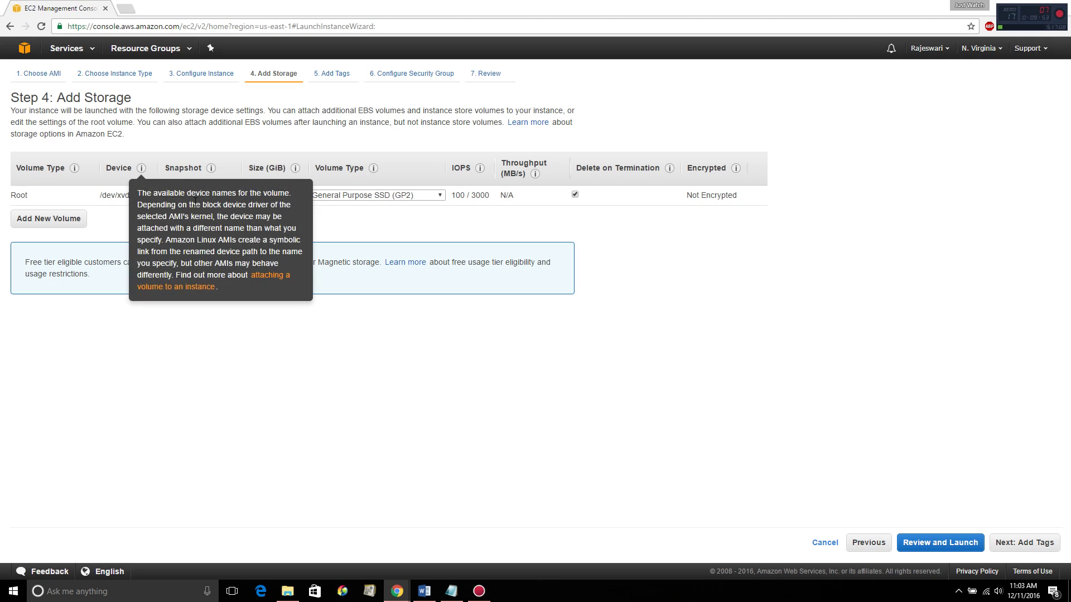
pyautogui.doubleClick(26, 196)
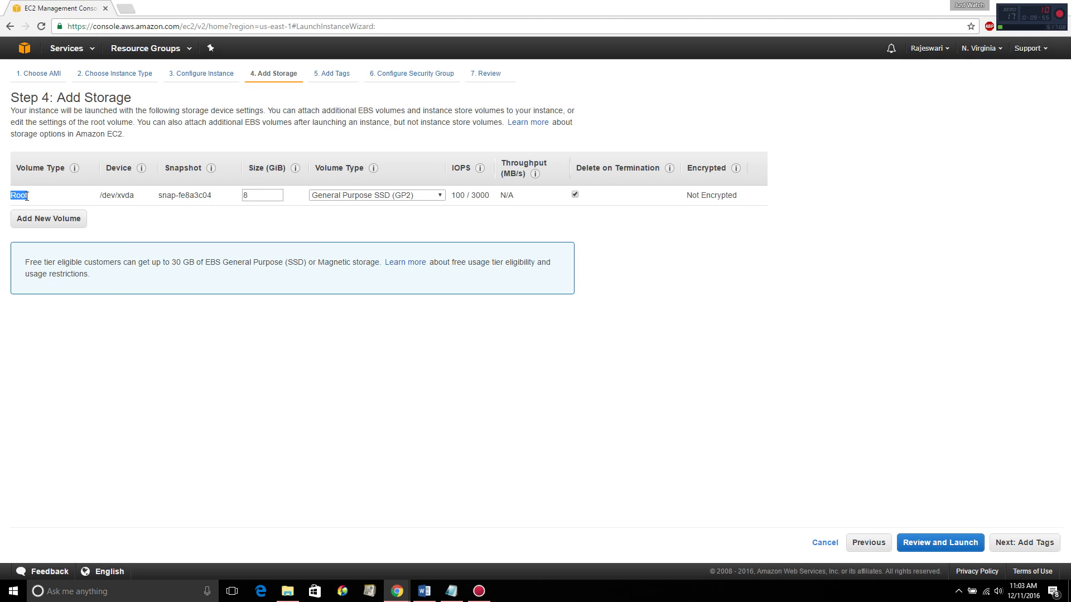
# Step: Try editing the root volume's size, restore it to 8 GiB, and check the free tier storage allowance
pyautogui.doubleClick(246, 197)
pyautogui.write('1')
pyautogui.press('BackSpace')
pyautogui.write('8')
pyautogui.click(277, 320)
pyautogui.doubleClick(175, 263)
# Step: Try a 100 GiB General Purpose SSD (GP2) root volume to compare its IOPS, and restore the size to 8 GiB
pyautogui.click(438, 196)
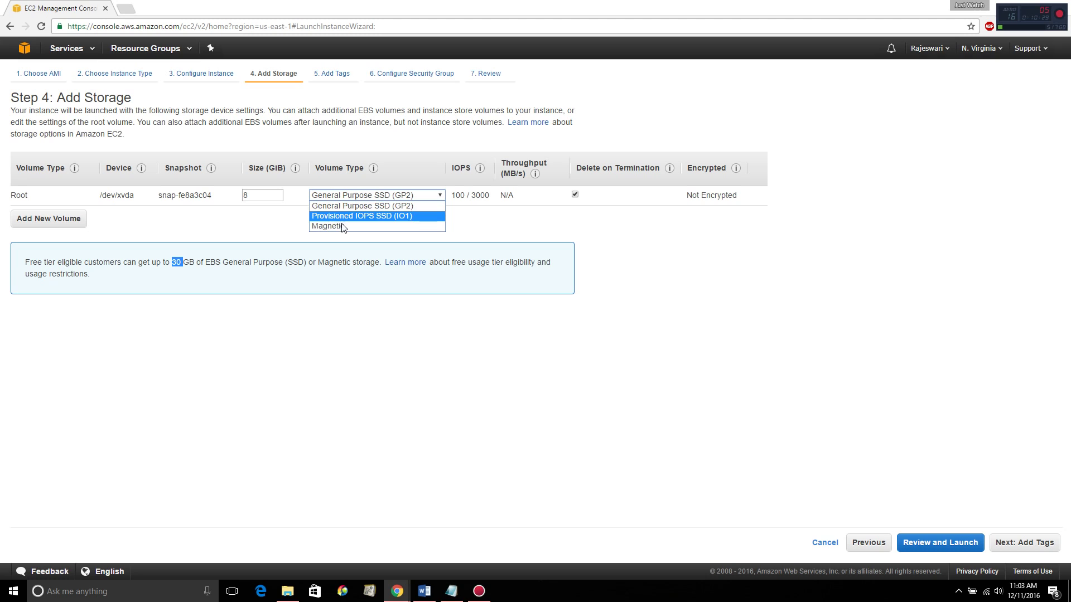
pyautogui.click(347, 207)
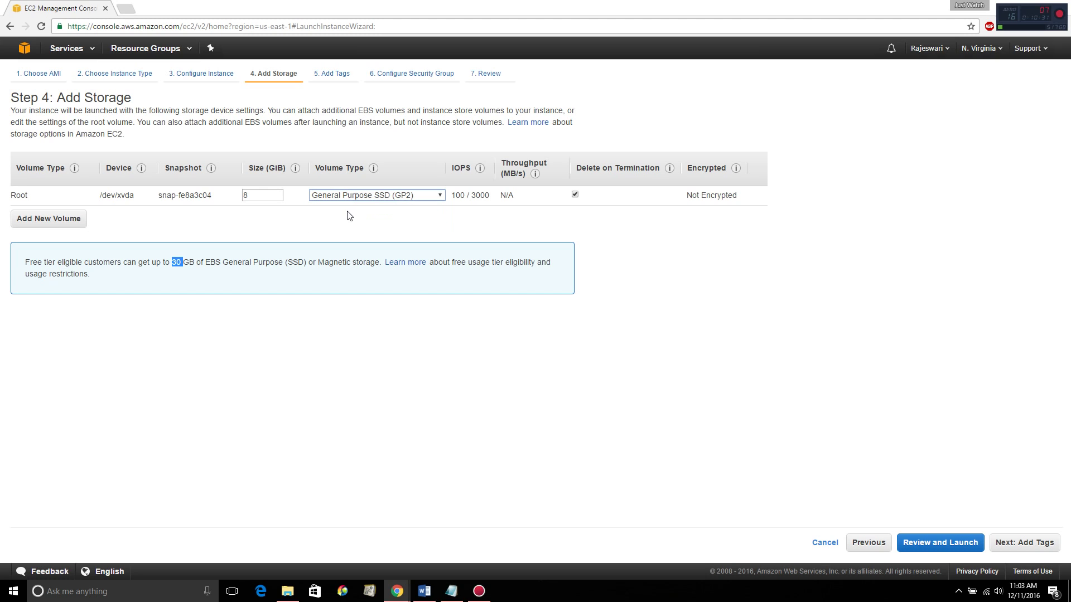
pyautogui.doubleClick(245, 195)
pyautogui.write('100')
pyautogui.click(280, 219)
pyautogui.moveTo(450, 195); pyautogui.dragTo(466, 195)
pyautogui.doubleClick(253, 196)
pyautogui.write('8')
# Step: Try Provisioned IOPS SSD (IO1) with an edited IOPS value on the root volume, and return to General Purpose SSD (GP2)
pyautogui.click(410, 195)
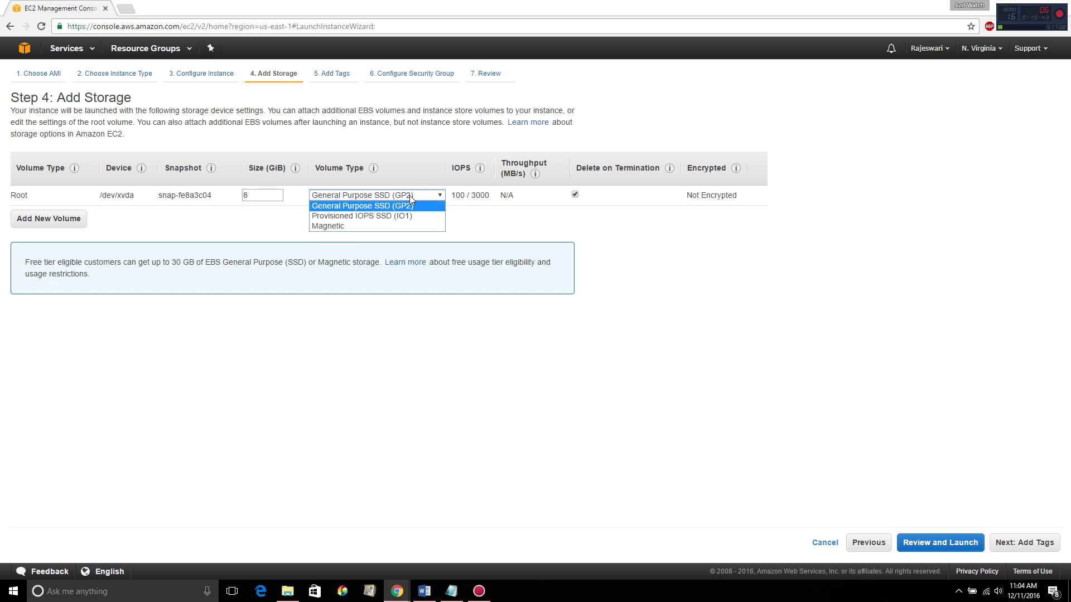
pyautogui.click(389, 215)
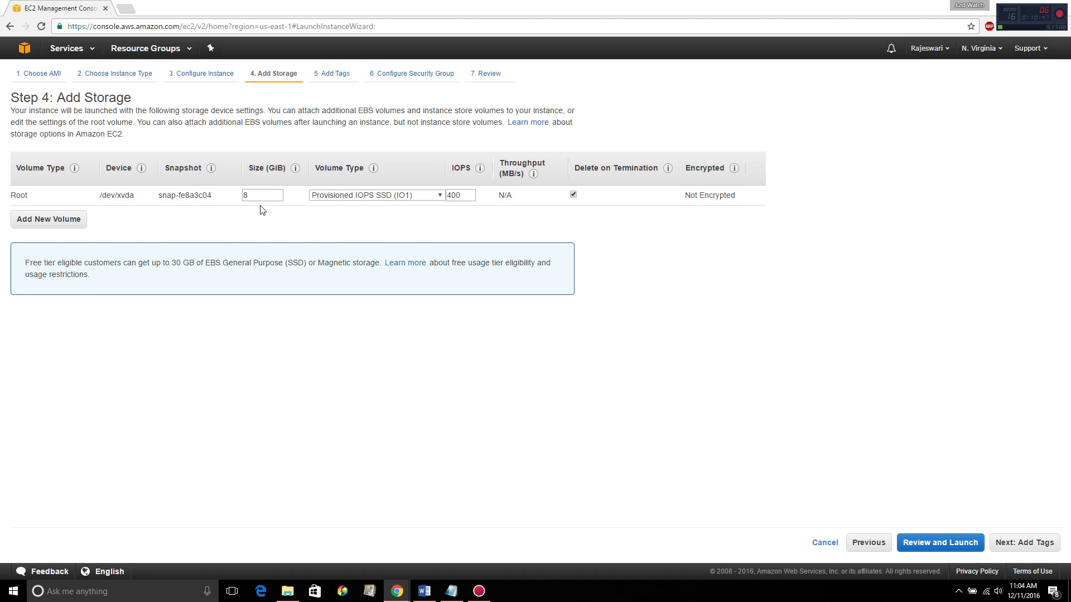
pyautogui.doubleClick(461, 195)
pyautogui.click(468, 224)
pyautogui.doubleClick(464, 195)
pyautogui.click(464, 194)
pyautogui.write('0')
pyautogui.click(462, 224)
pyautogui.click(431, 196)
pyautogui.click(387, 208)
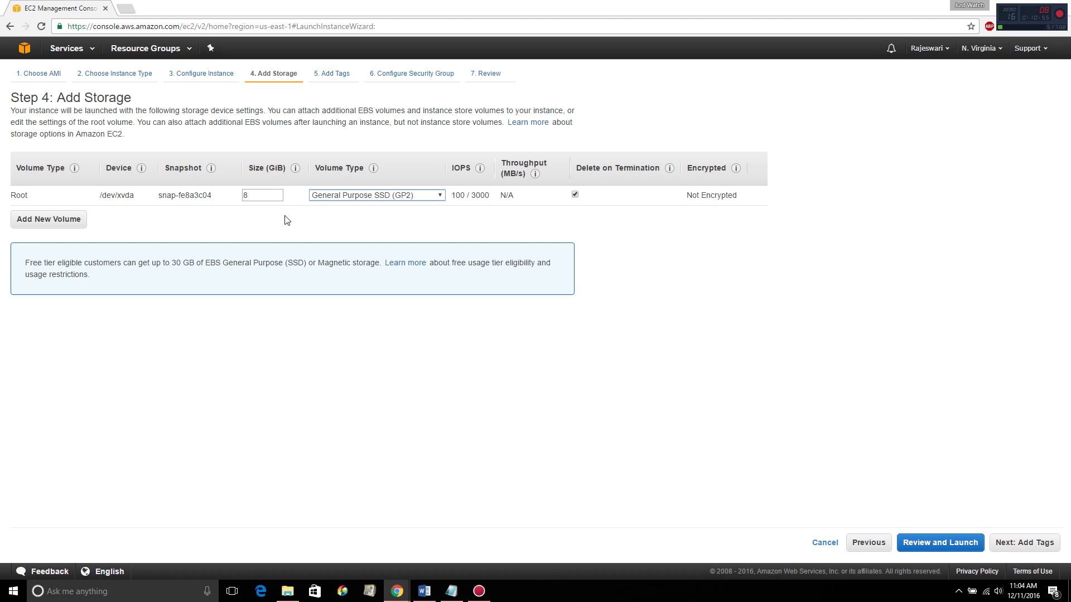
# Step: Check the root volume's size and encryption status
pyautogui.click(400, 222)
pyautogui.click(263, 195)
pyautogui.click(281, 221)
pyautogui.moveTo(689, 195); pyautogui.dragTo(744, 201)
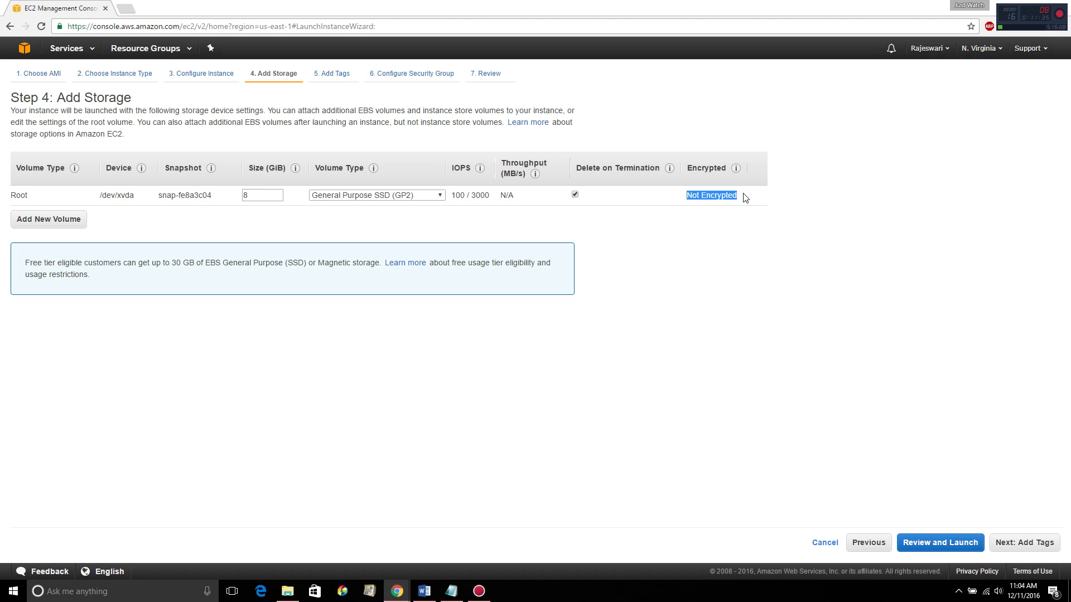
pyautogui.doubleClick(20, 196)
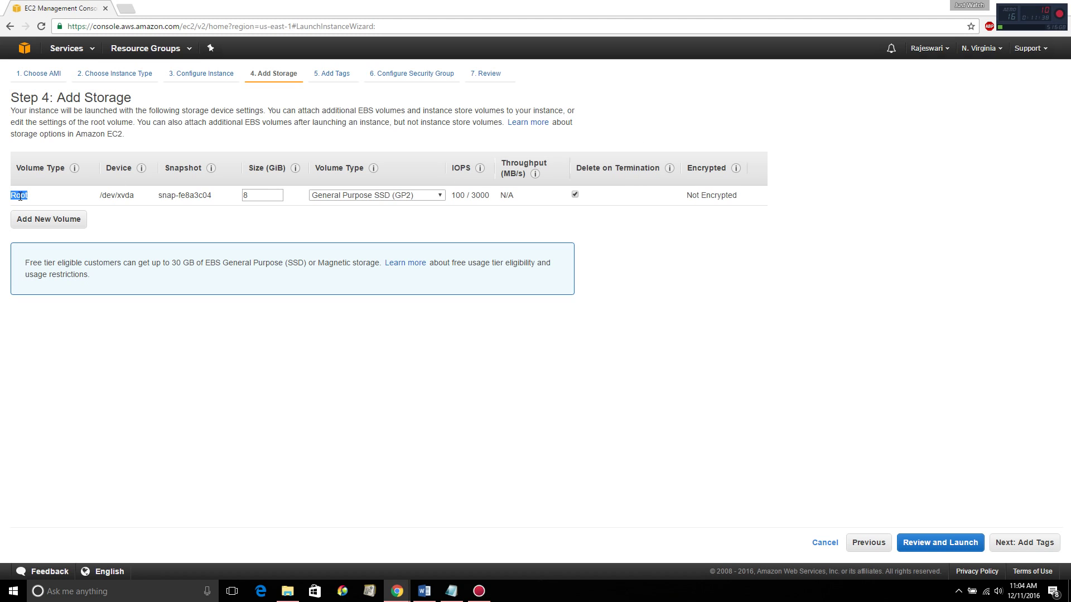
# Step: Add an extra EBS volume to explore its device and encryption options, and remove it again
pyautogui.click(36, 220)
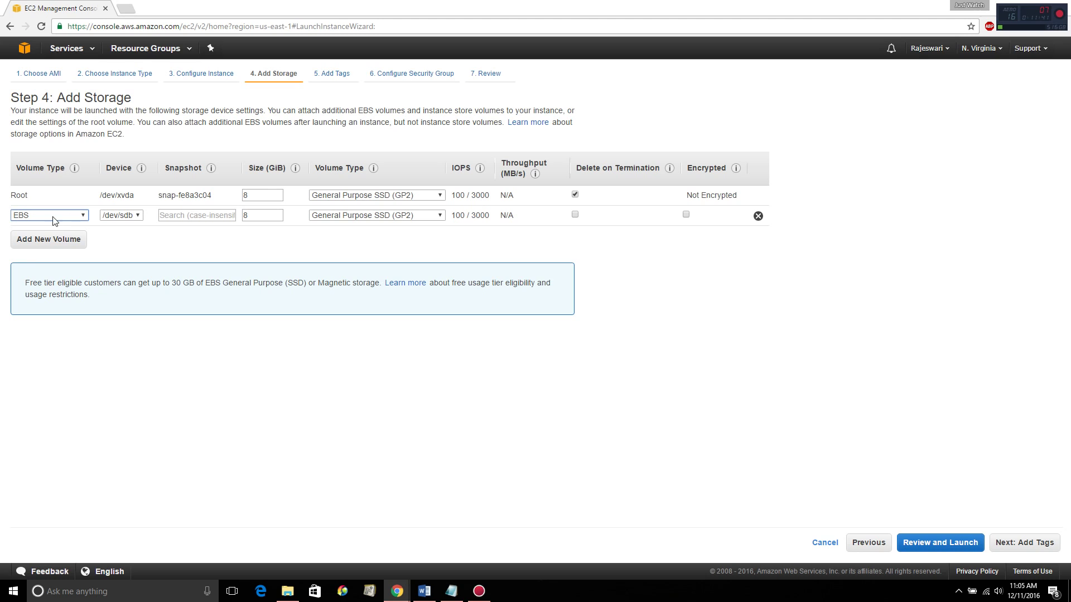
pyautogui.click(137, 217)
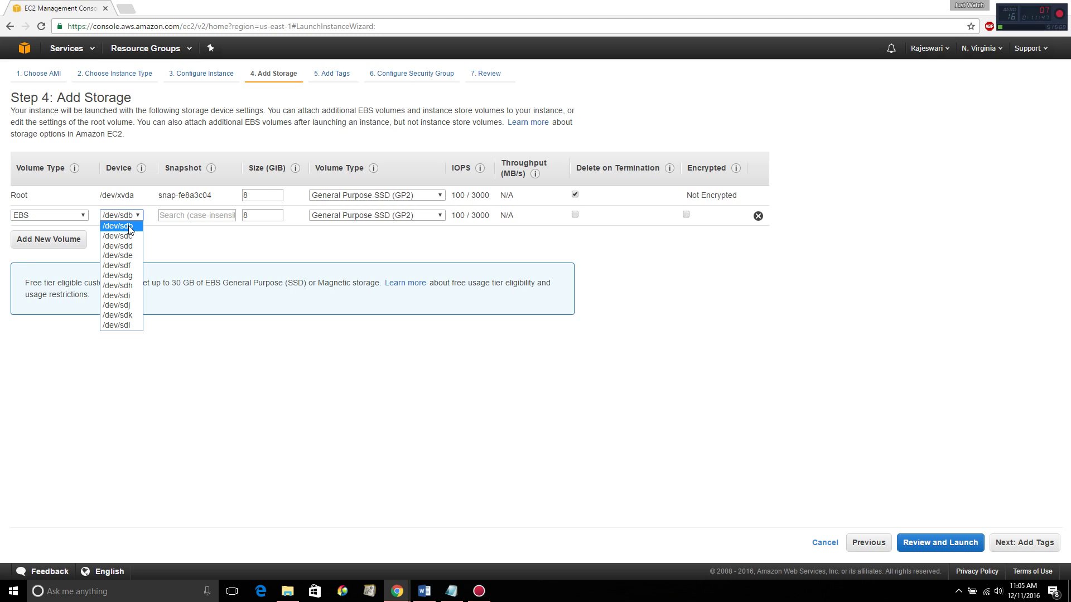
pyautogui.click(181, 241)
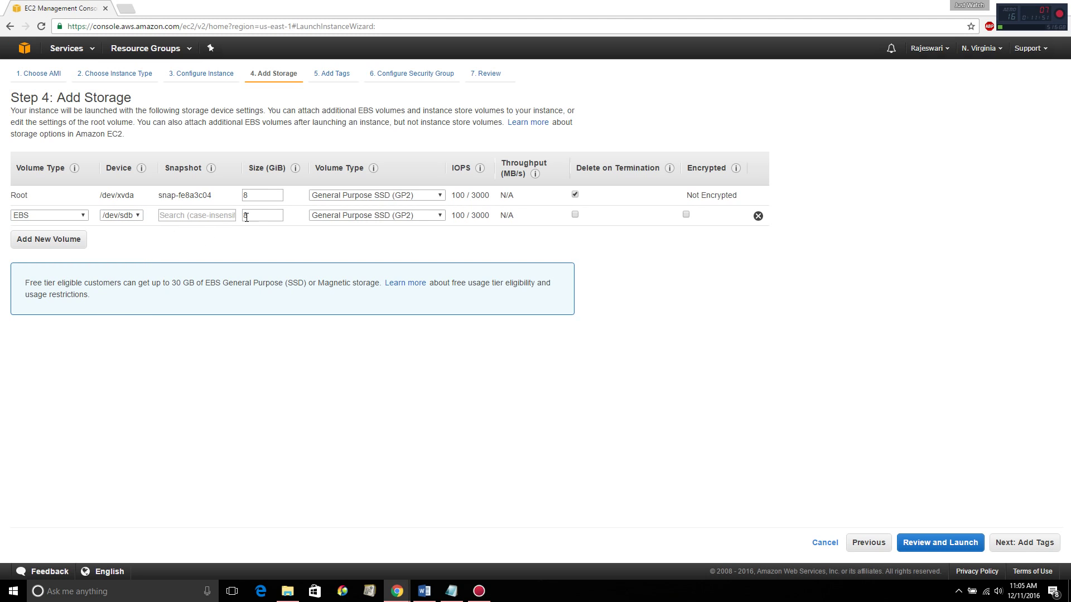
pyautogui.click(686, 215)
pyautogui.click(686, 215)
pyautogui.click(758, 216)
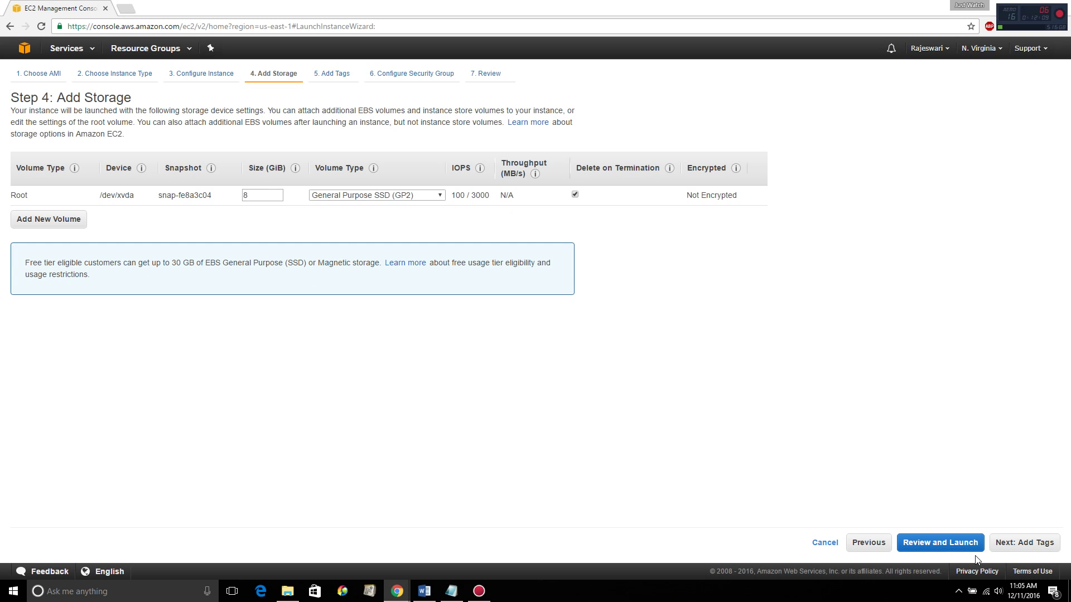
# Step: Proceed to the tags step and define the first tag with key Hostname and value TamiAWSTutorial
pyautogui.click(1017, 548)
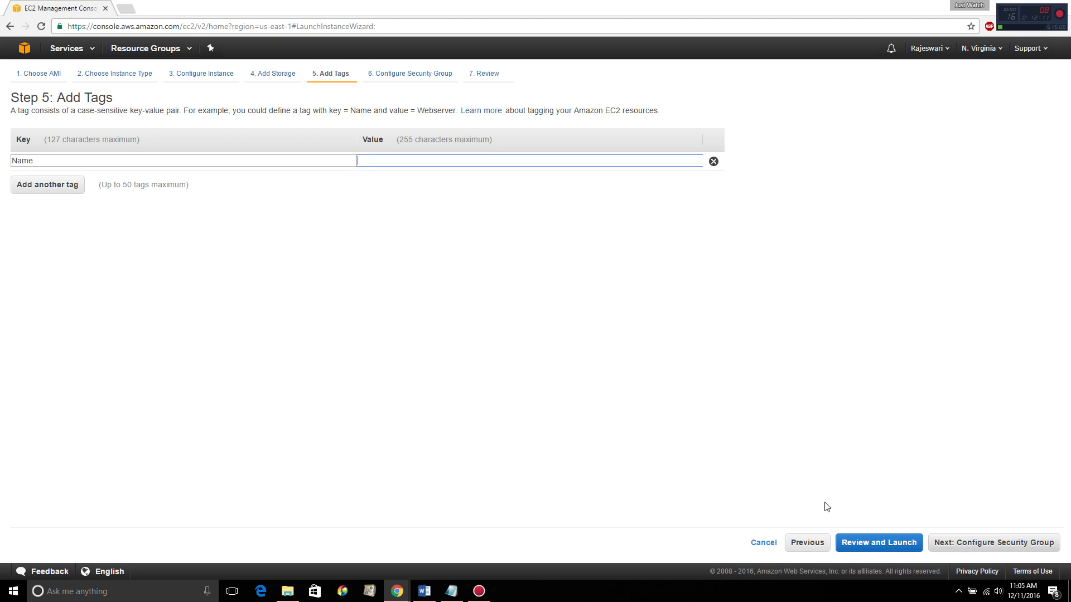
pyautogui.click(86, 161)
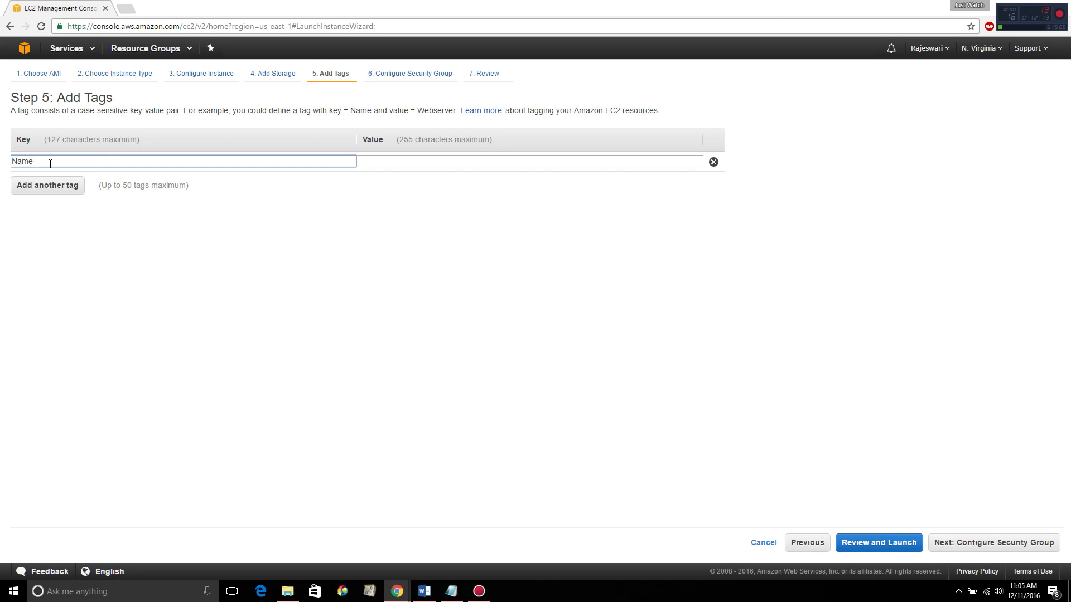
pyautogui.doubleClick(27, 163)
pyautogui.write('Hostname')
pyautogui.click(465, 162)
pyautogui.write('Tami')
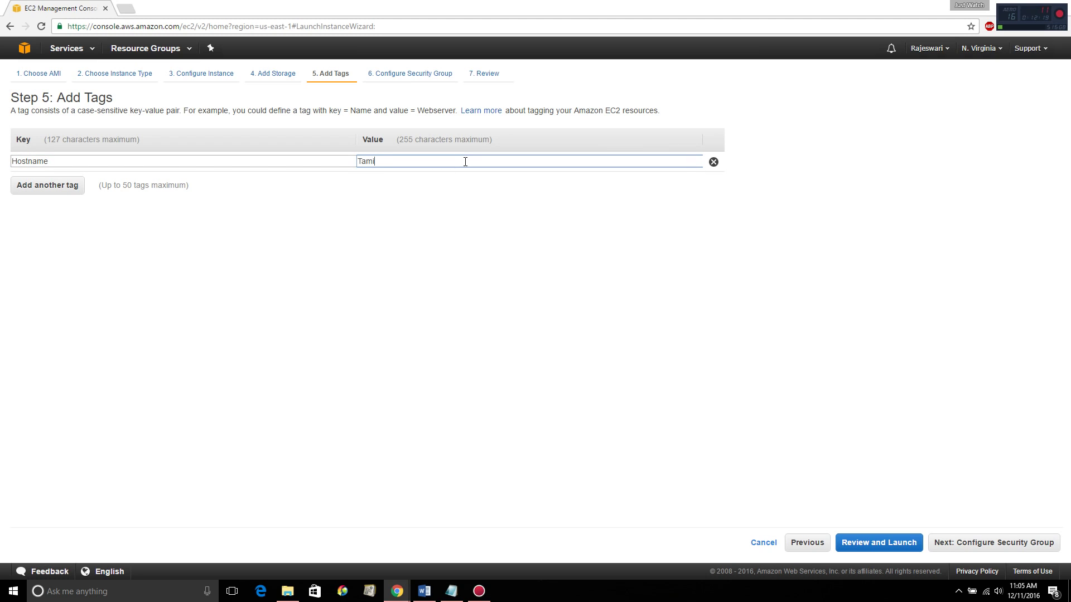
pyautogui.write('AWS Tutorial')
# Step: Add a second tag with key Region and value Tamilnadu, leaving no empty tag row behind
pyautogui.click(53, 187)
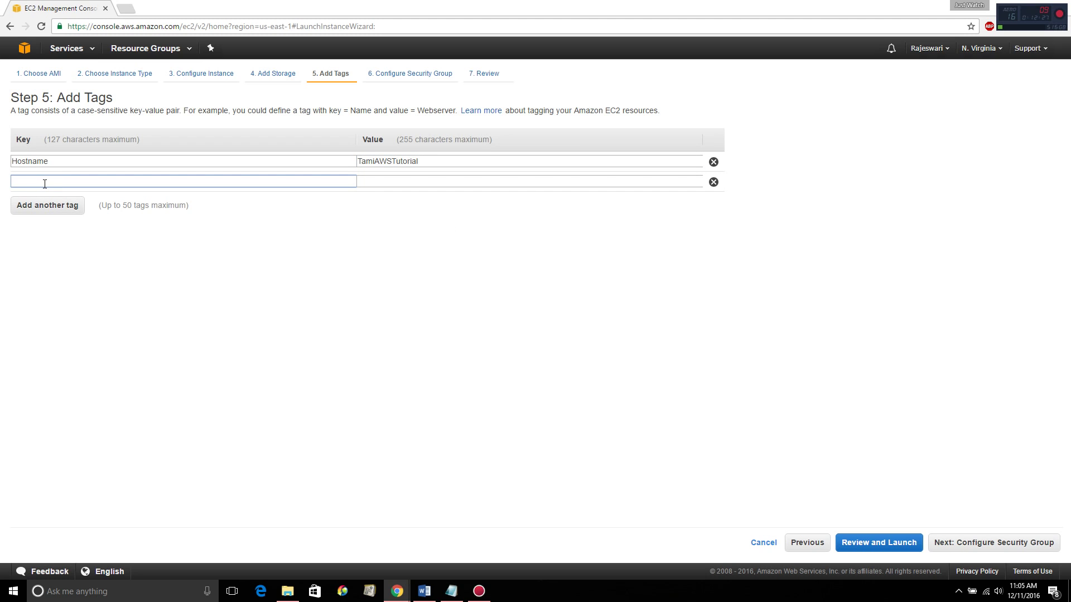
pyautogui.write('Region')
pyautogui.click(426, 180)
pyautogui.write('Tam')
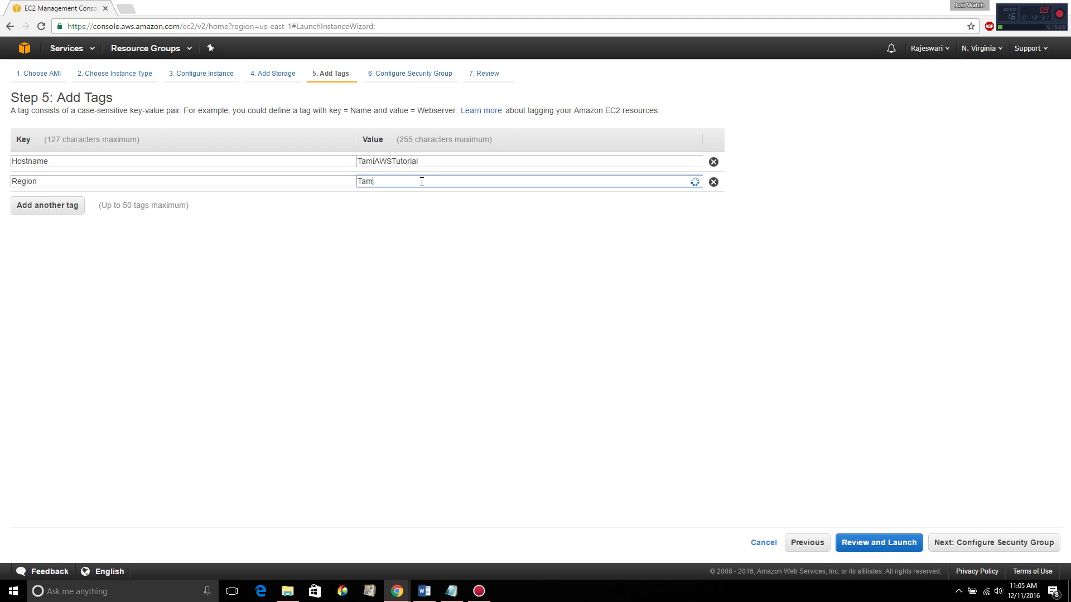
pyautogui.write('ilnadu')
pyautogui.click(47, 205)
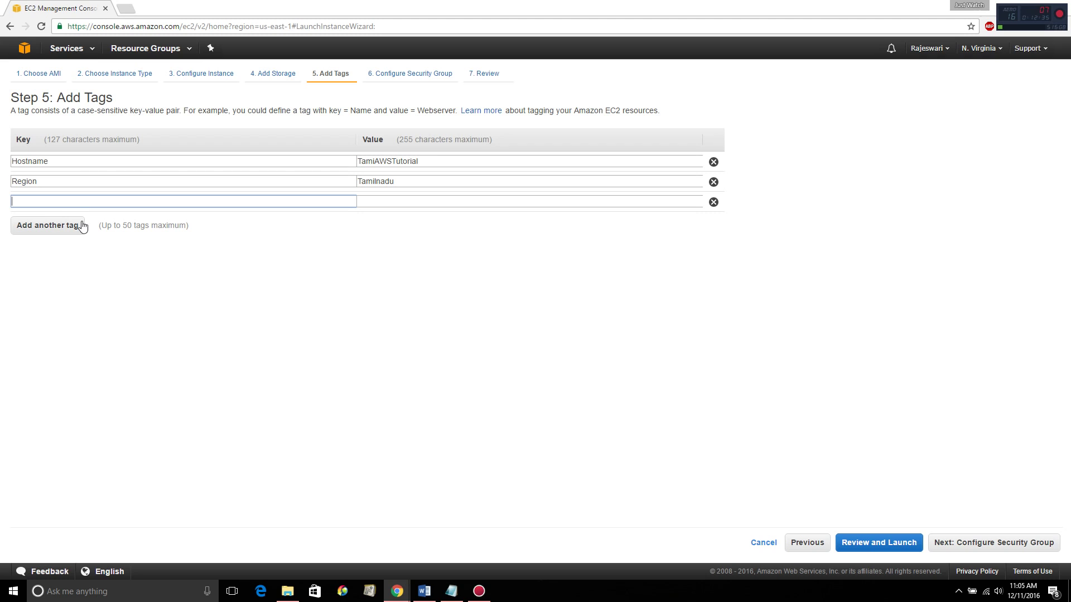
pyautogui.click(713, 203)
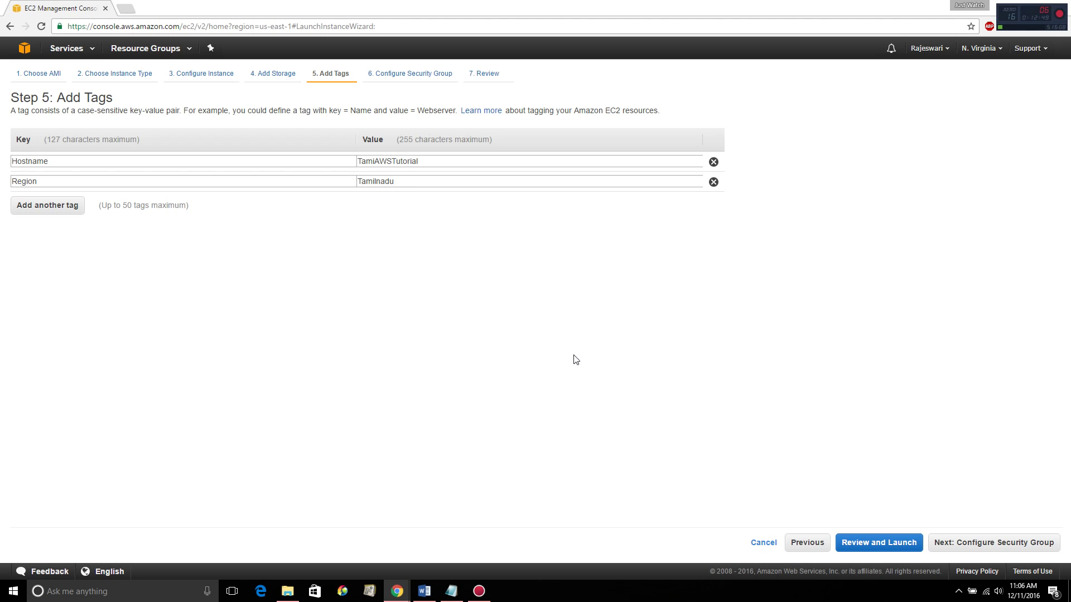
# Step: Proceed to the security group configuration and set the SSH rule's source to Anywhere
pyautogui.click(977, 544)
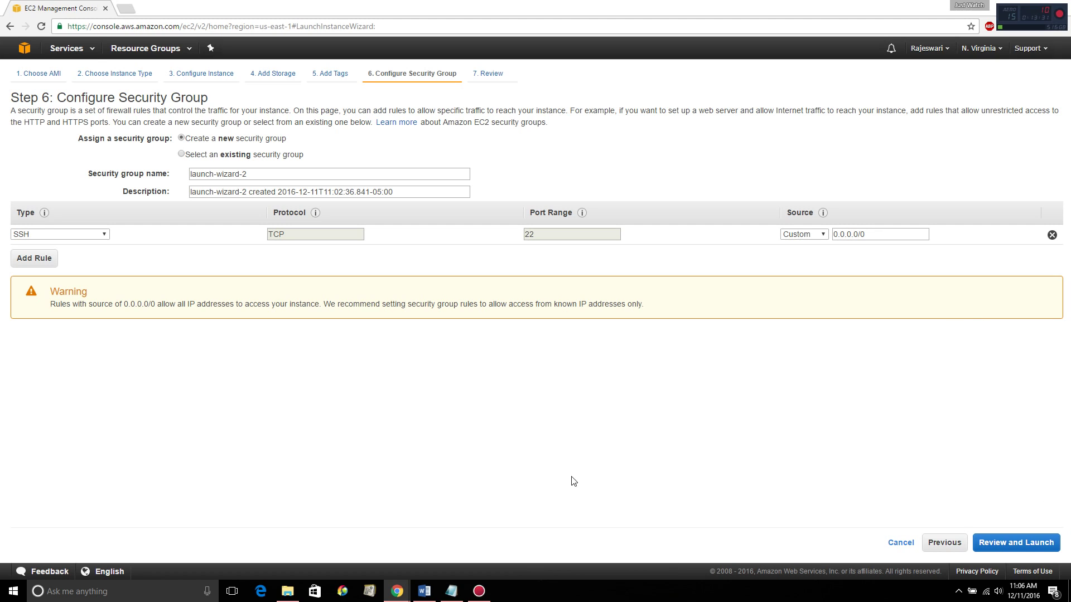
pyautogui.click(105, 234)
pyautogui.click(22, 344)
pyautogui.click(823, 236)
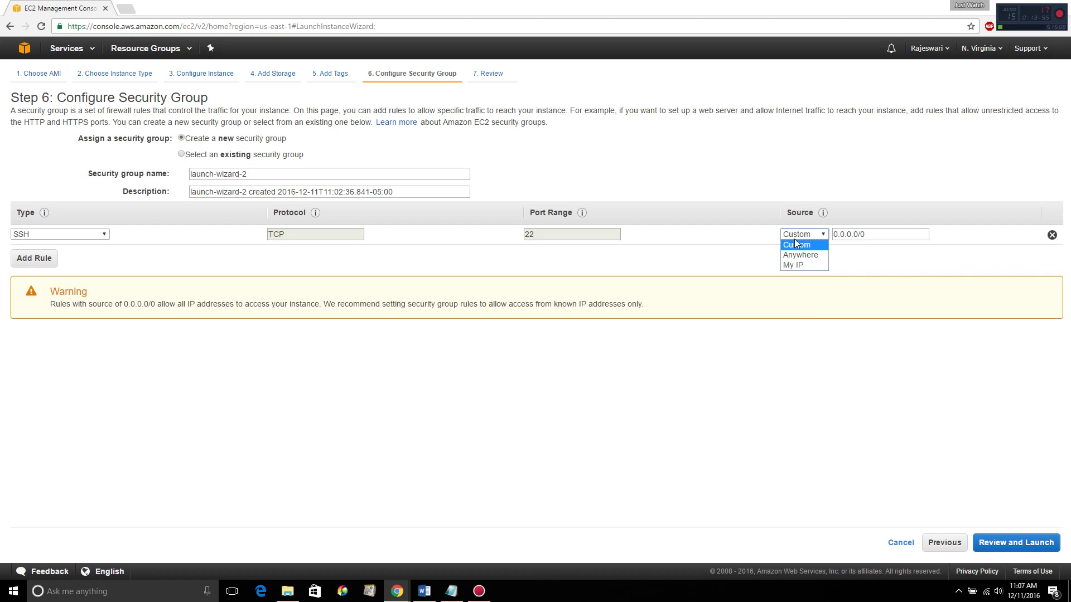
pyautogui.click(809, 259)
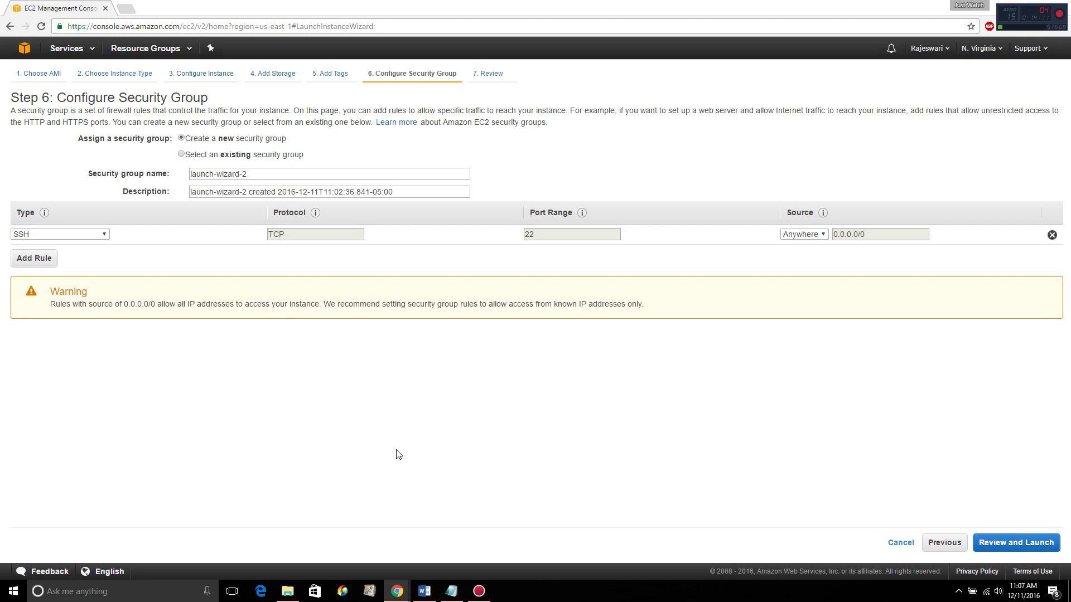
# Step: Add an HTTPS rule with source Anywhere to the new security group and continue to the launch review
pyautogui.click(34, 259)
pyautogui.click(71, 253)
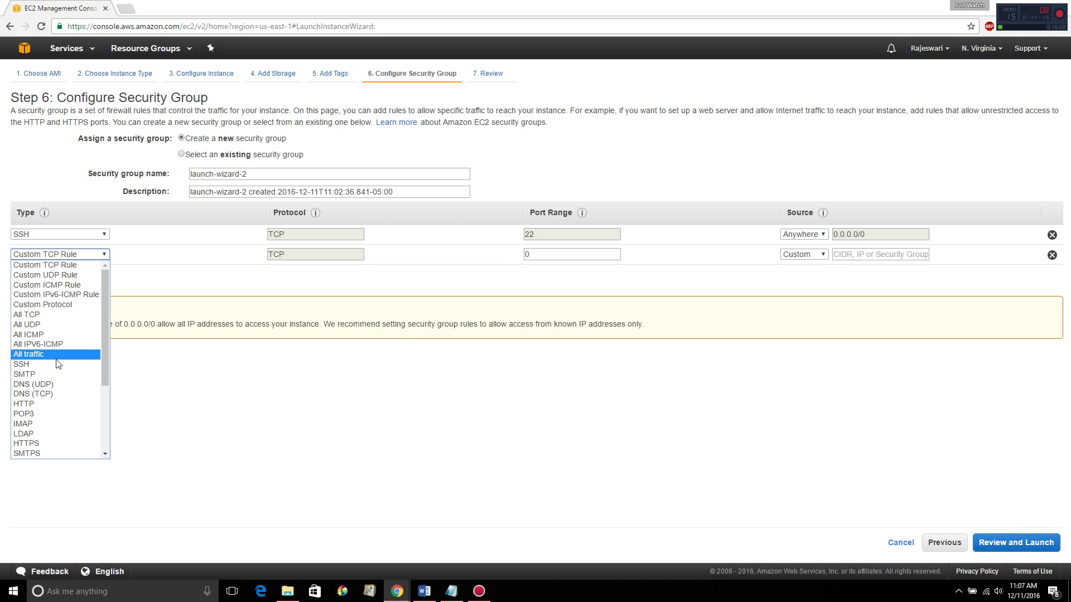
pyautogui.click(48, 444)
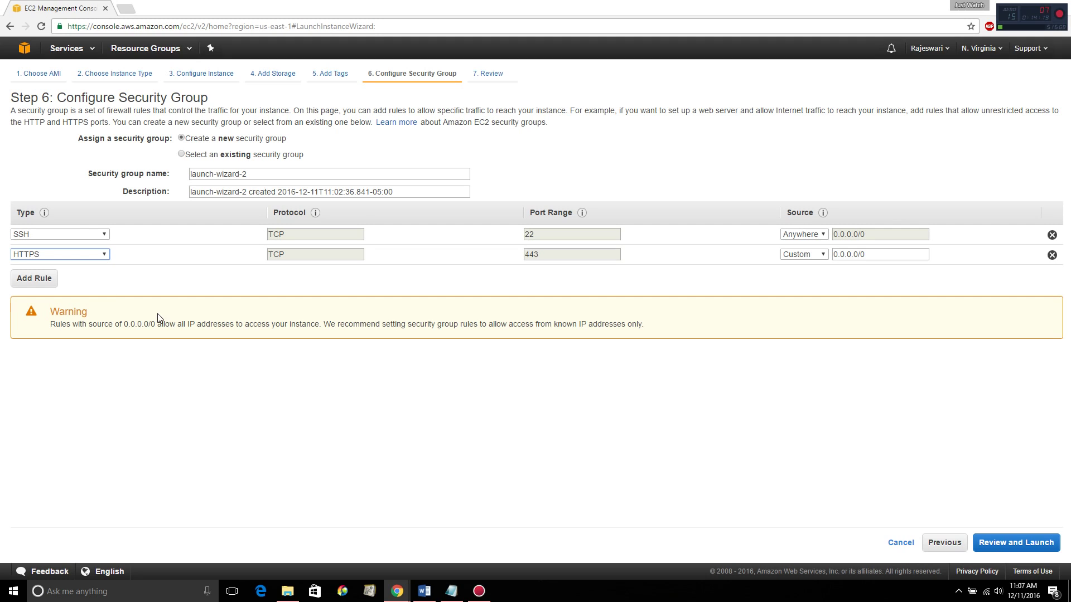
pyautogui.click(521, 259)
pyautogui.click(822, 255)
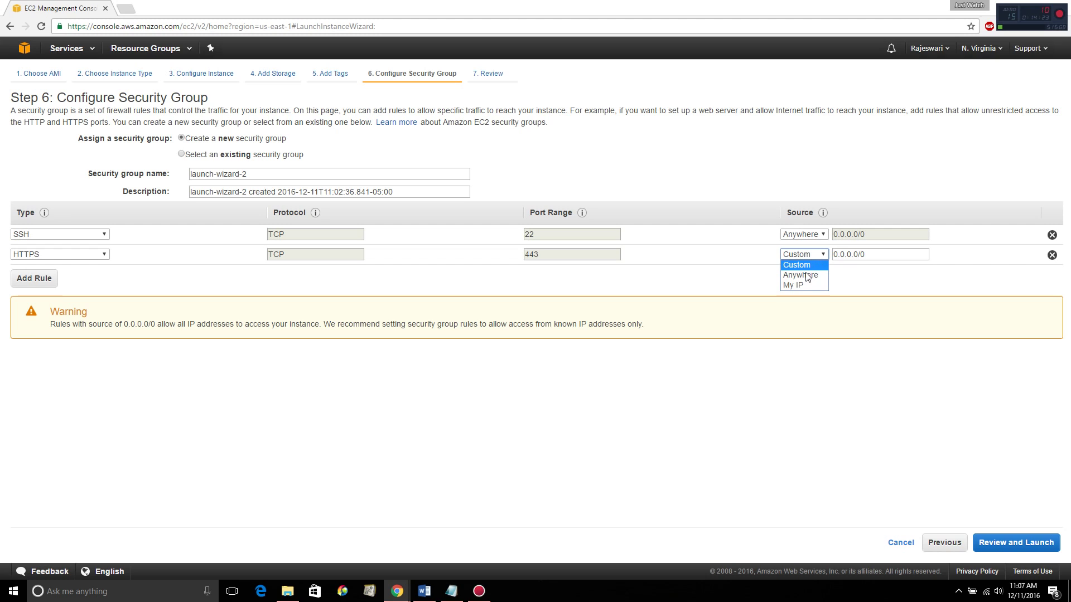
pyautogui.click(809, 273)
pyautogui.click(751, 288)
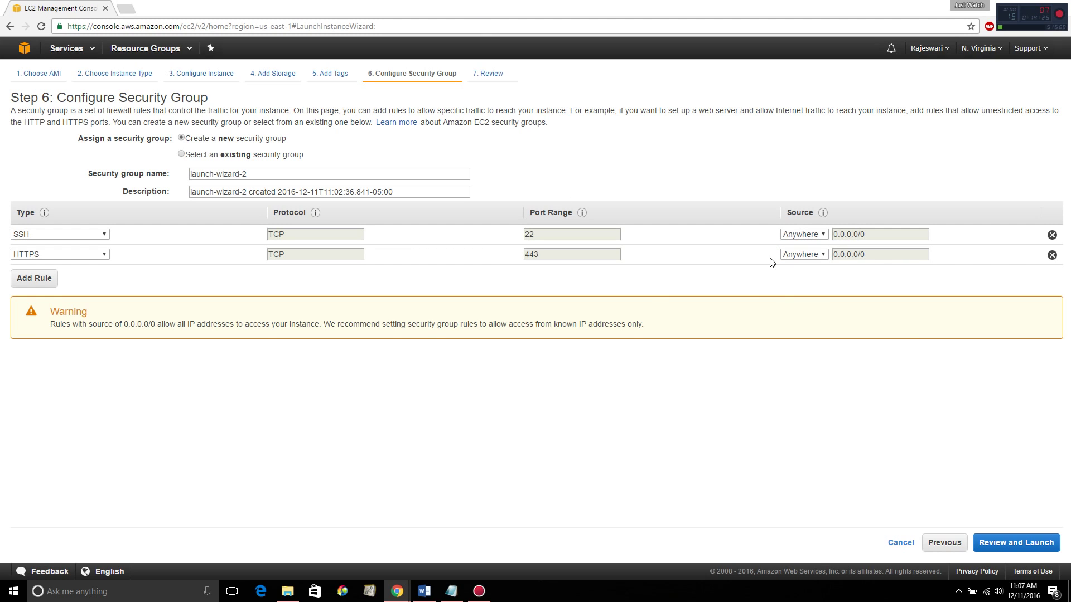
pyautogui.click(1002, 544)
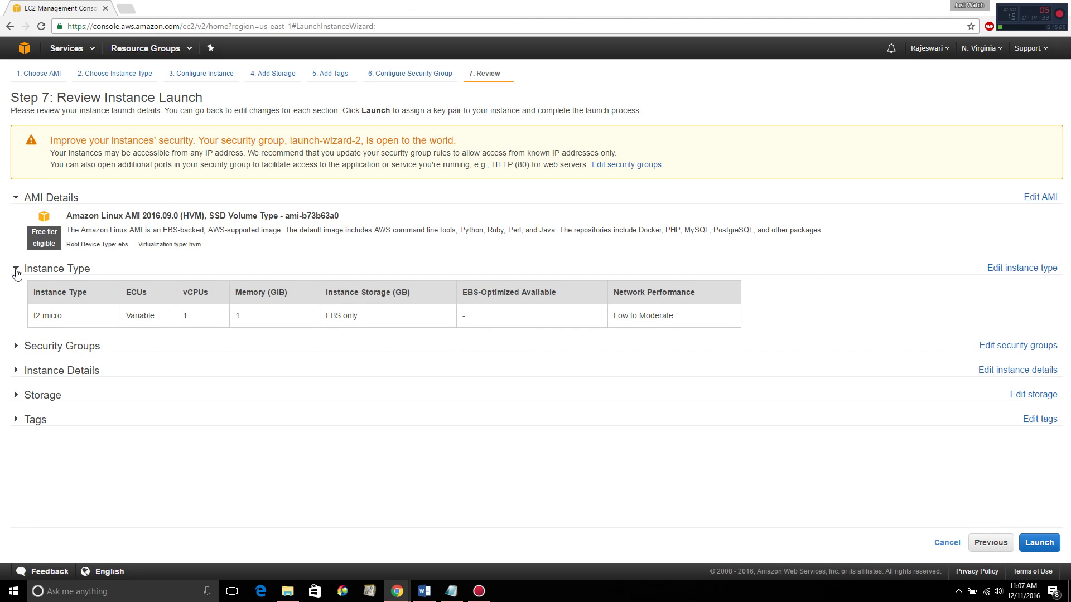
# Step: Examine the security groups, instance details, storage and tags in the launch review
pyautogui.click(17, 347)
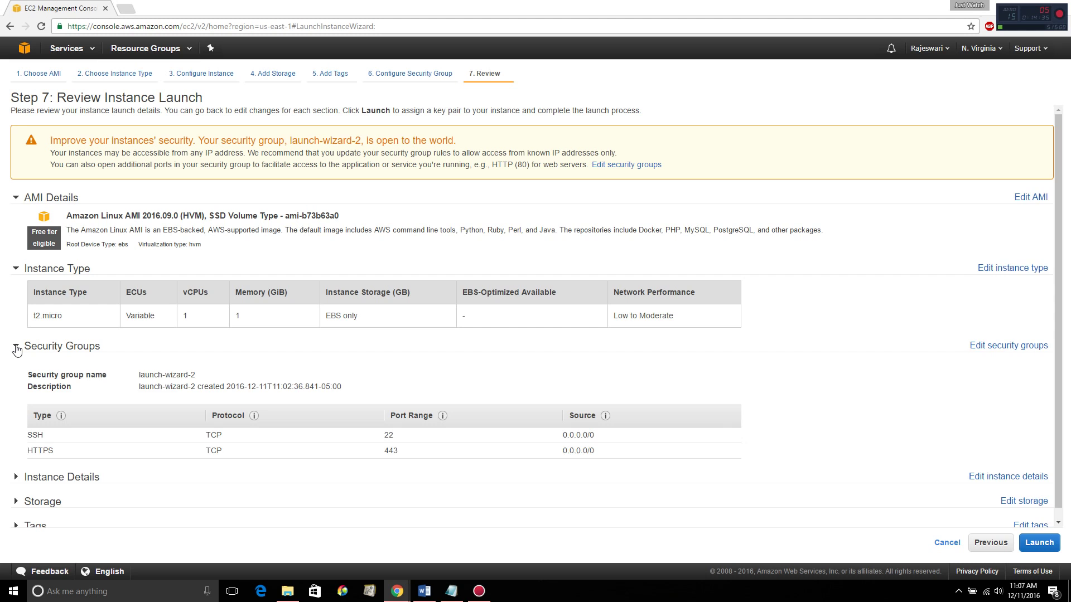
pyautogui.click(15, 477)
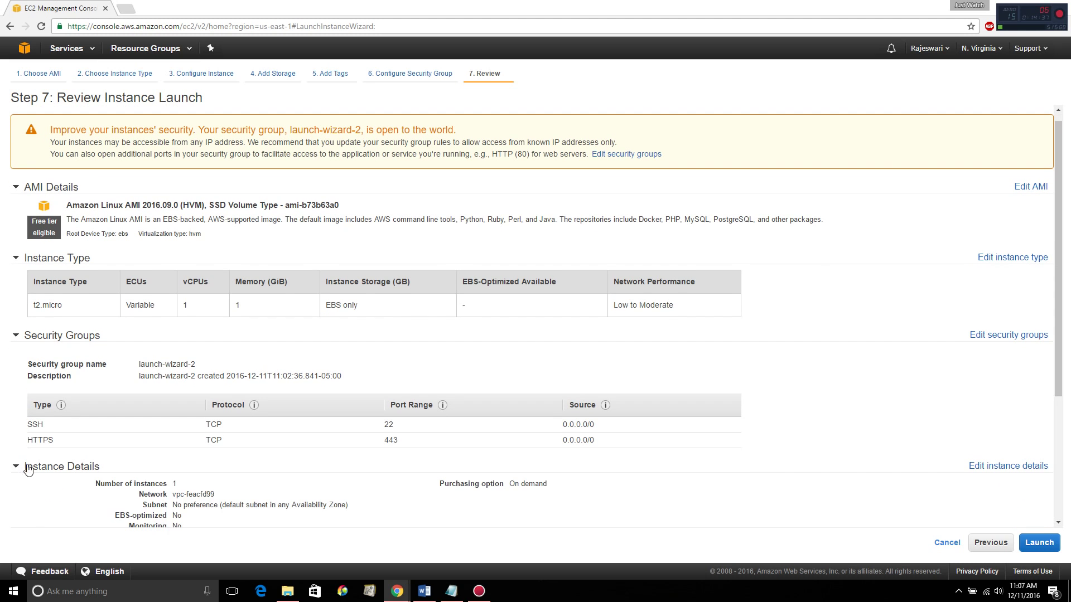
pyautogui.scroll(-3, 39, 460)
pyautogui.click(16, 492)
pyautogui.scroll(-1, 92, 495)
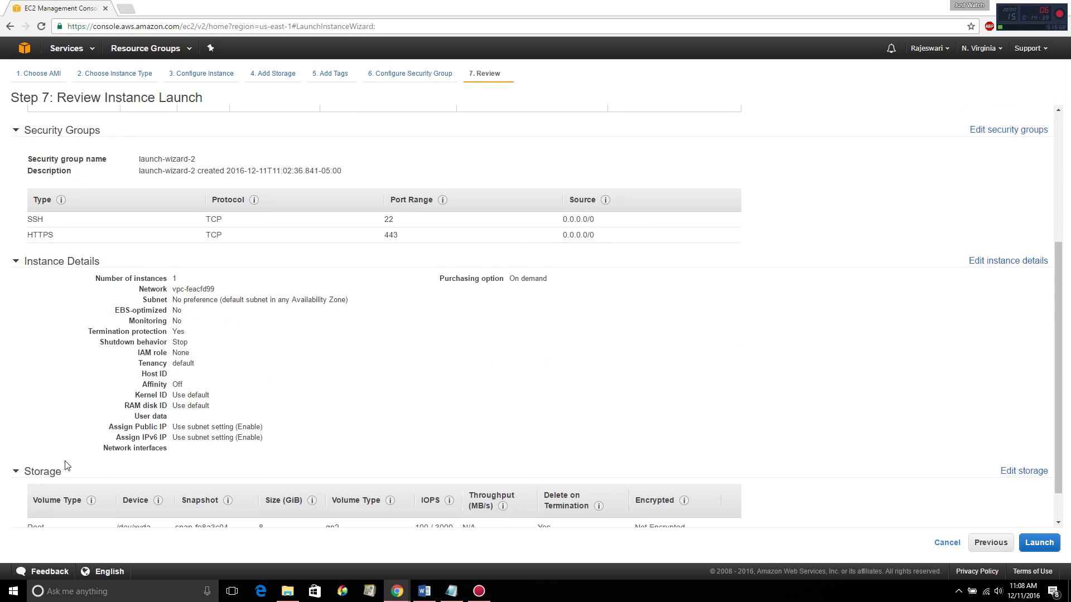
pyautogui.click(16, 515)
pyautogui.scroll(-1, 106, 468)
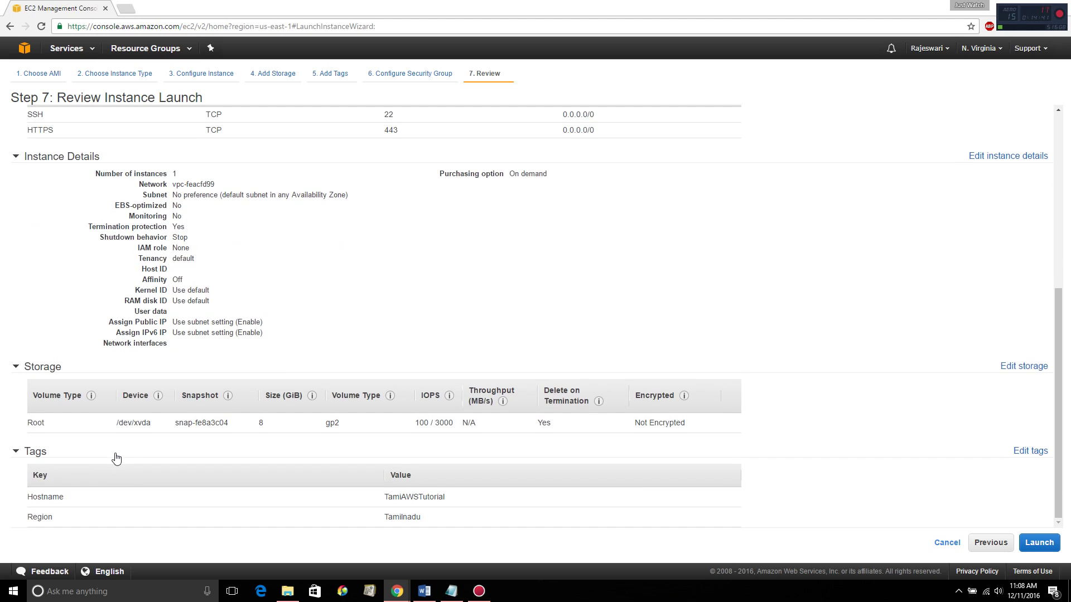
pyautogui.scroll(6, 100, 465)
pyautogui.scroll(-6, 110, 463)
pyautogui.scroll(6, 110, 460)
# Step: Create and download a new key pair named NewEC2Privatekey, and launch the instance with it
pyautogui.click(1040, 543)
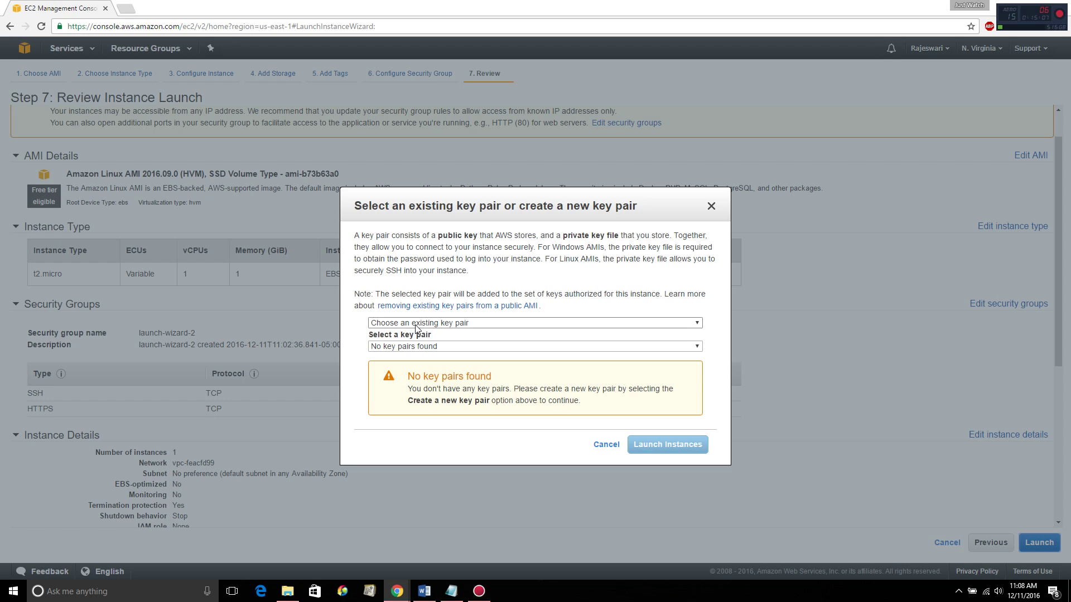
pyautogui.click(451, 323)
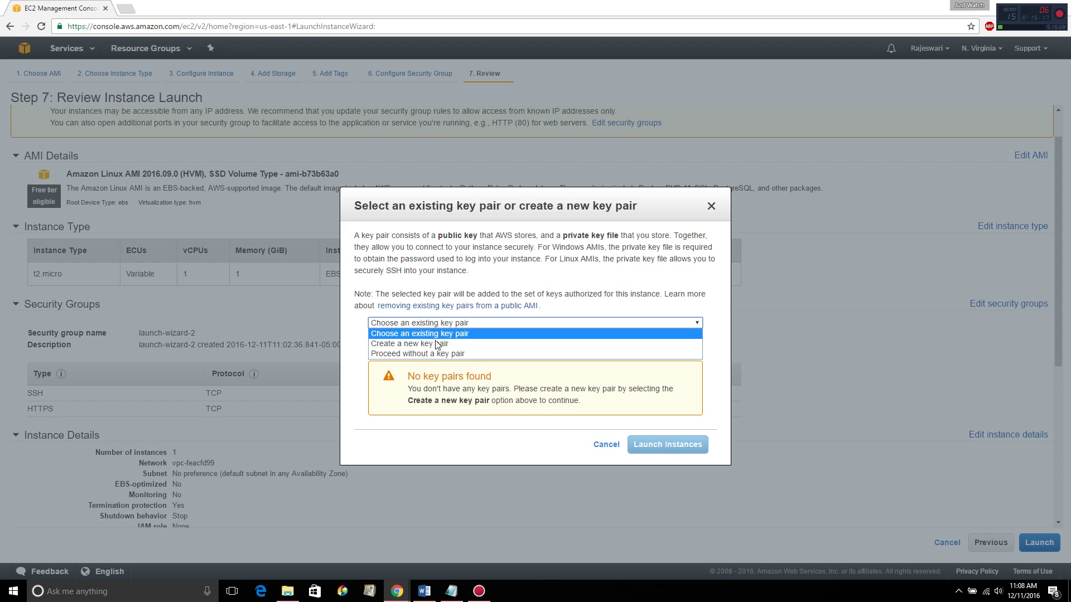
pyautogui.click(436, 343)
pyautogui.click(434, 349)
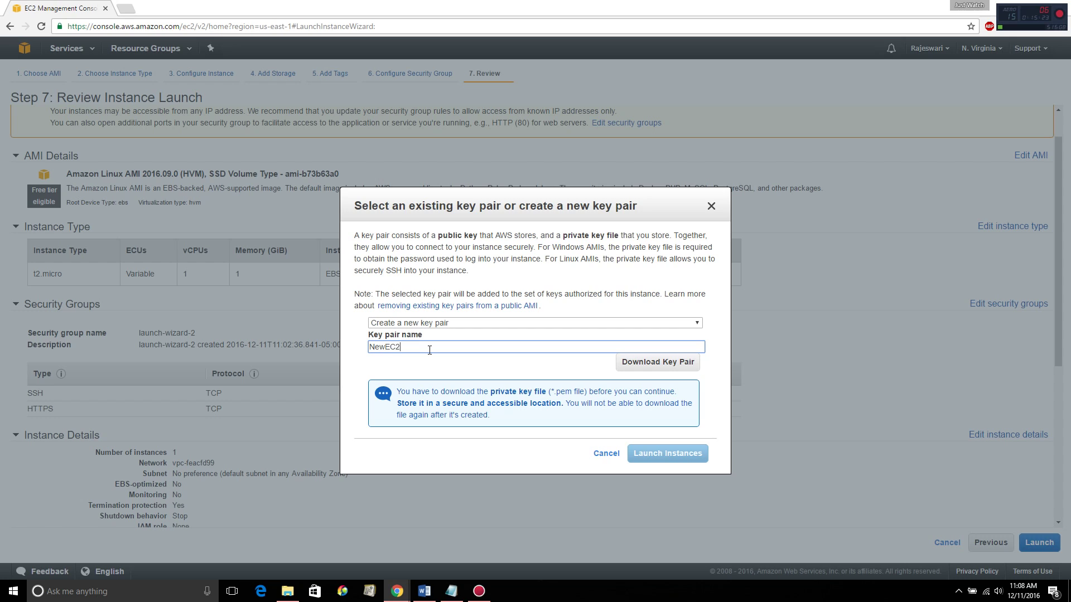
pyautogui.write('NewEC2Privatekey')
pyautogui.click(654, 364)
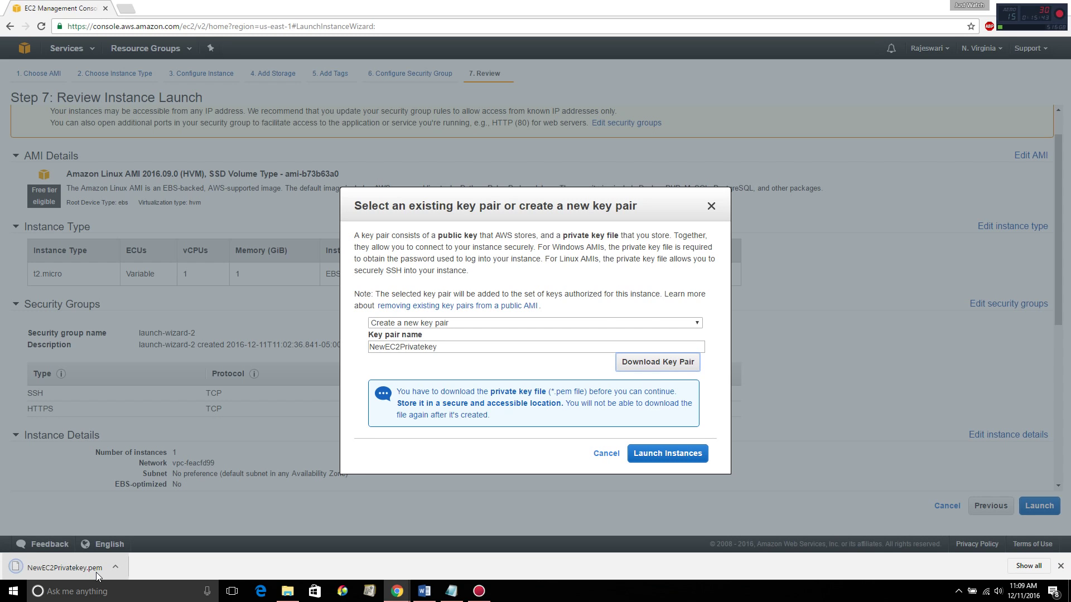
pyautogui.click(666, 455)
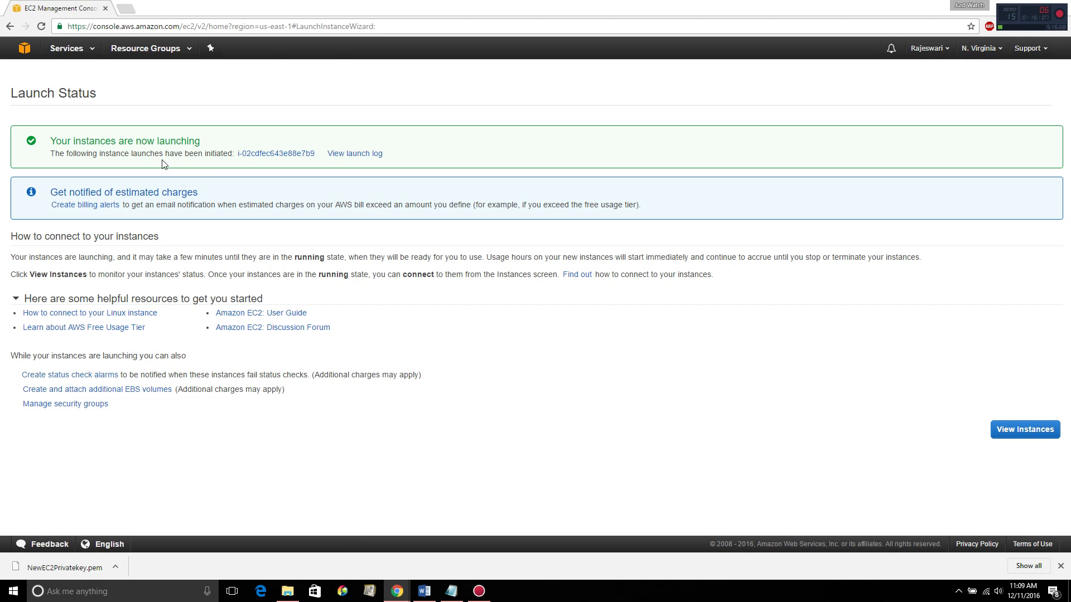
# Step: Open the instances list and check the launched instance's status checks and public IP
pyautogui.click(1027, 429)
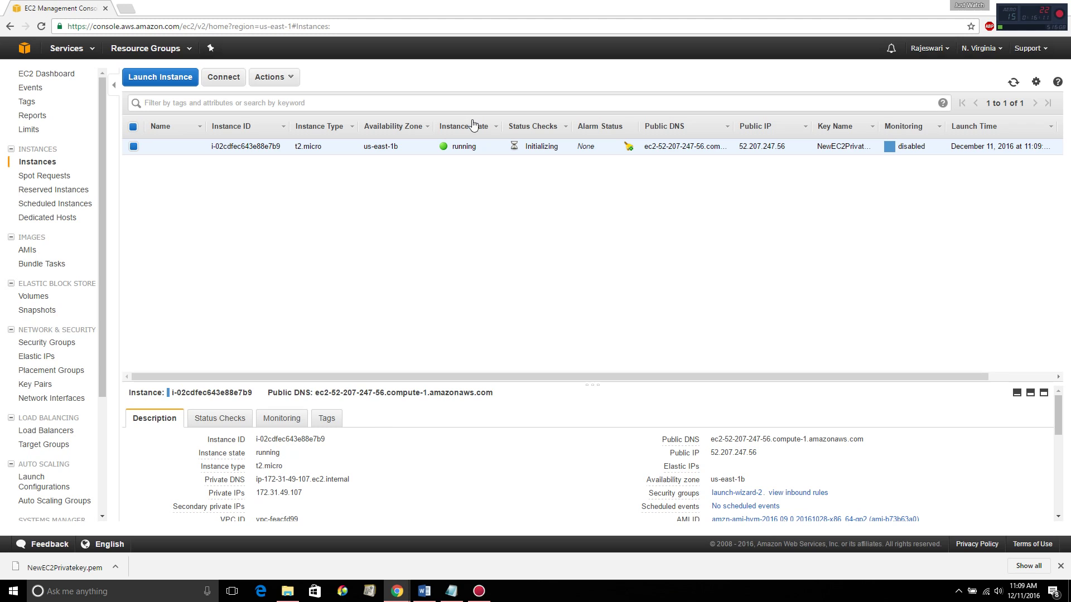
pyautogui.moveTo(557, 149); pyautogui.dragTo(526, 148)
pyautogui.click(764, 148)
pyautogui.doubleClick(764, 148)
pyautogui.click(763, 147)
pyautogui.doubleClick(763, 146)
pyautogui.click(761, 149)
pyautogui.doubleClick(761, 147)
pyautogui.click(762, 148)
pyautogui.doubleClick(762, 148)
# Step: Switch to PuTTYgen and load NewEC2Privatekey.pem from the Downloads folder, with all file types listed
pyautogui.click(12, 594)
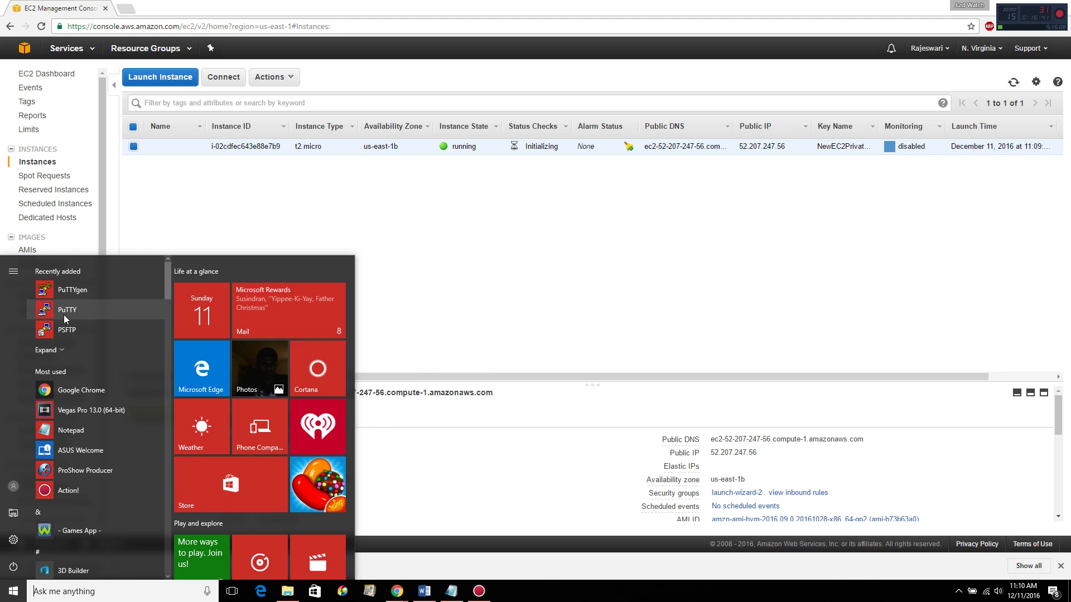
pyautogui.click(66, 291)
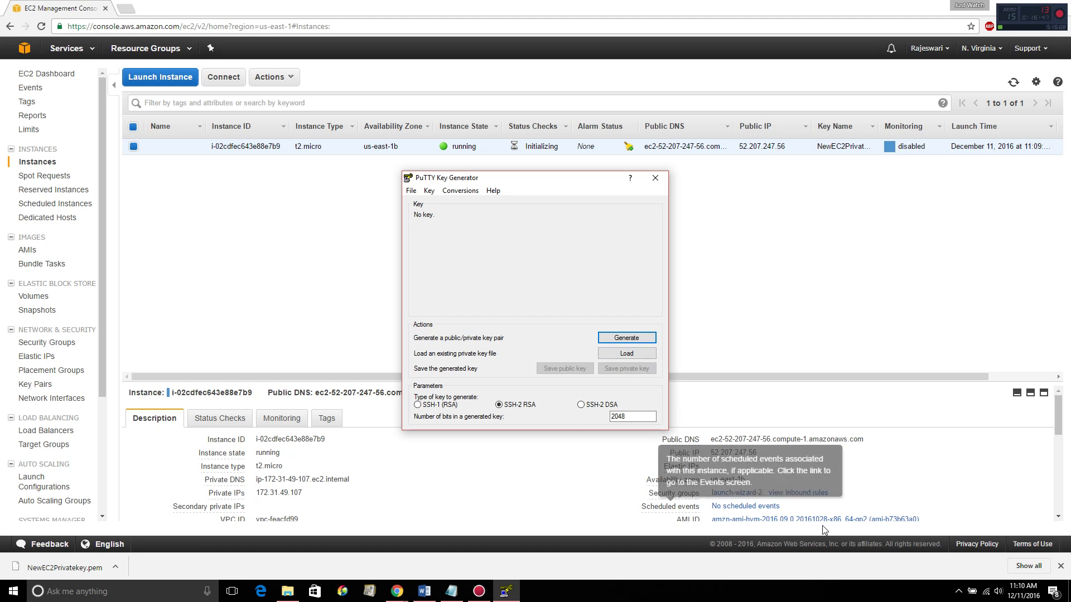
pyautogui.click(627, 353)
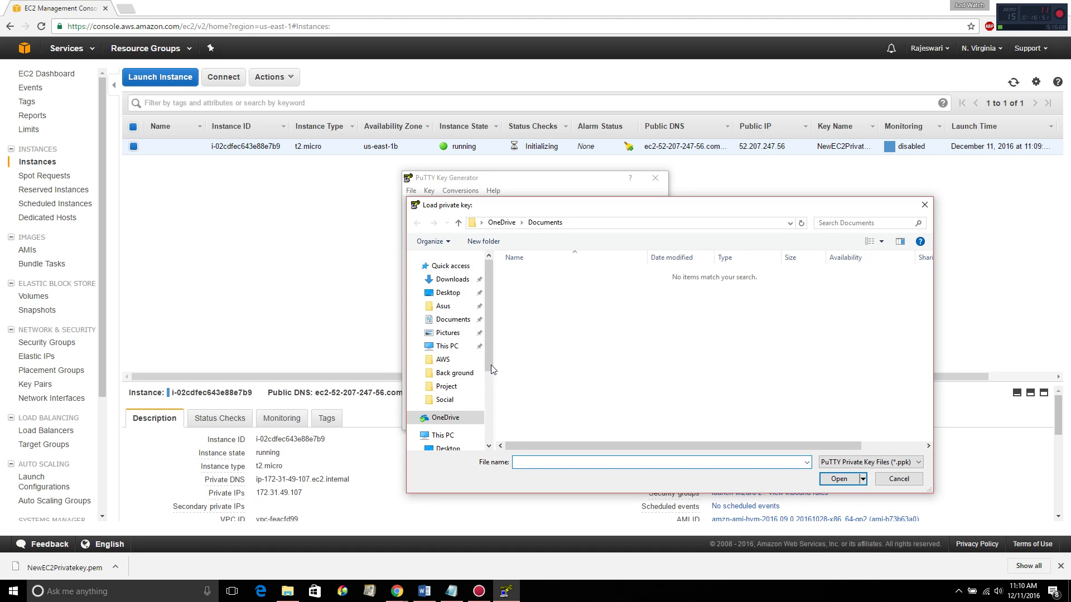
pyautogui.moveTo(488, 350); pyautogui.dragTo(485, 383)
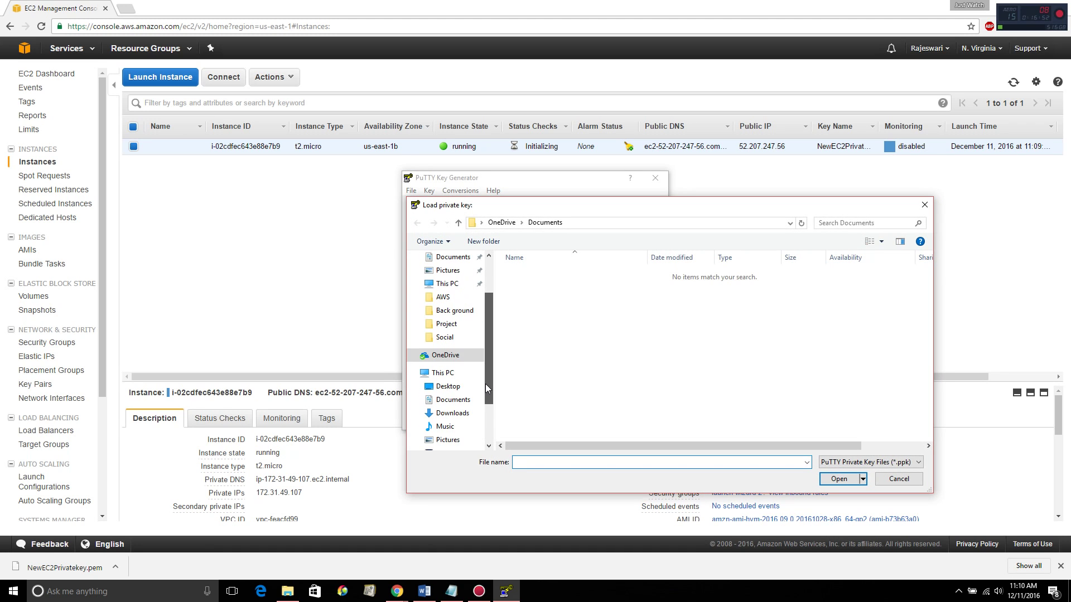
pyautogui.click(451, 412)
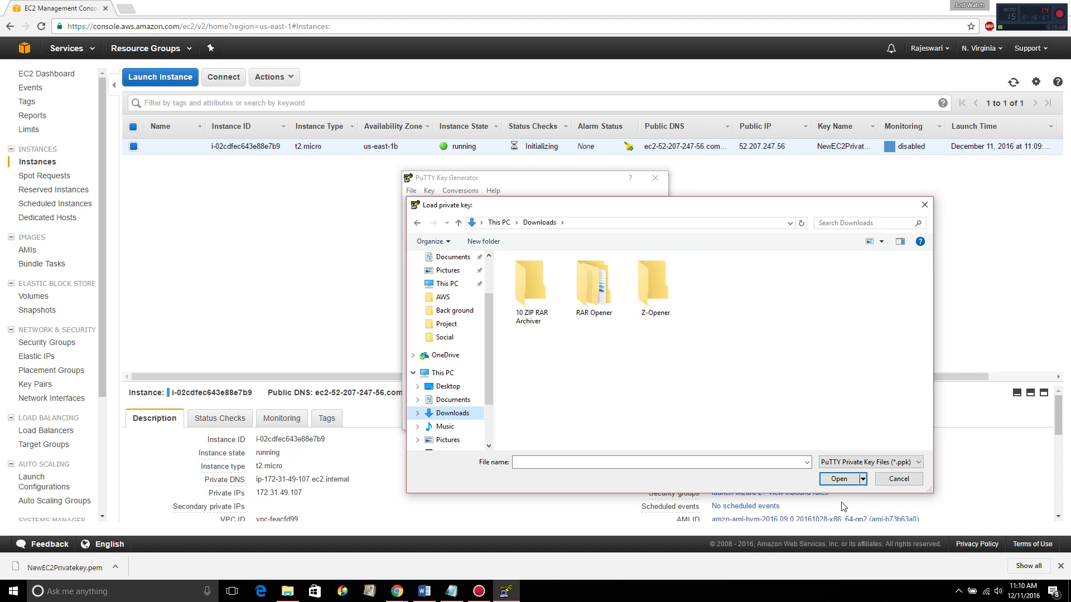
pyautogui.click(844, 463)
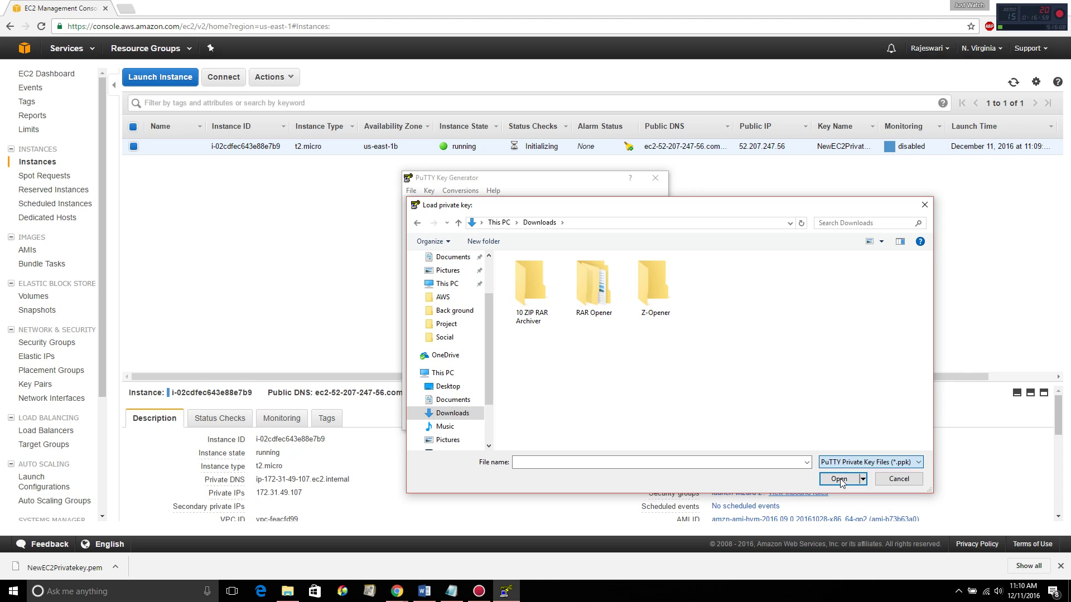
pyautogui.click(840, 481)
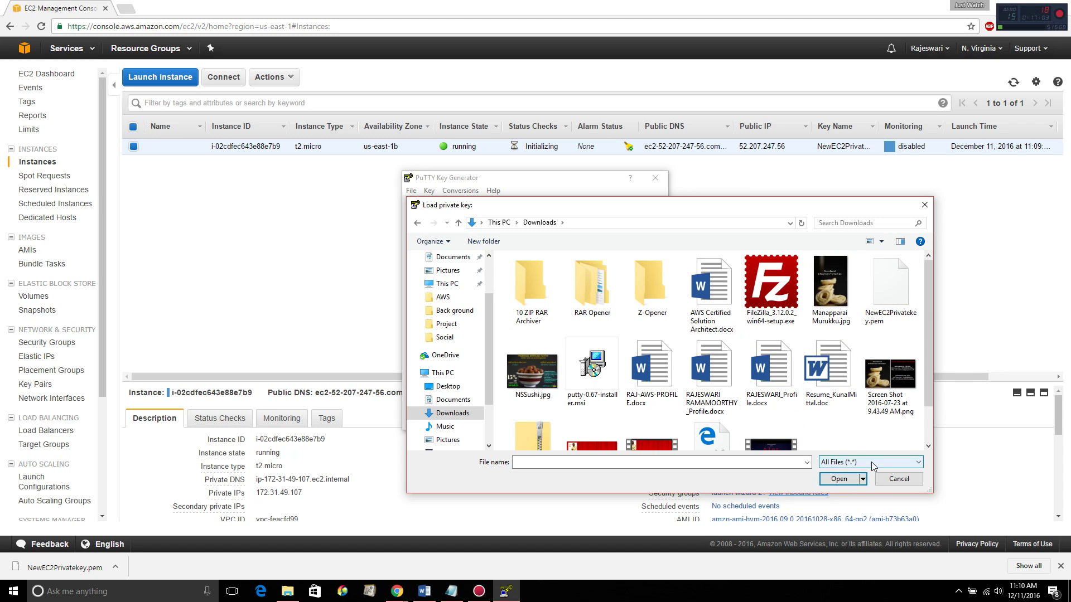
pyautogui.click(889, 290)
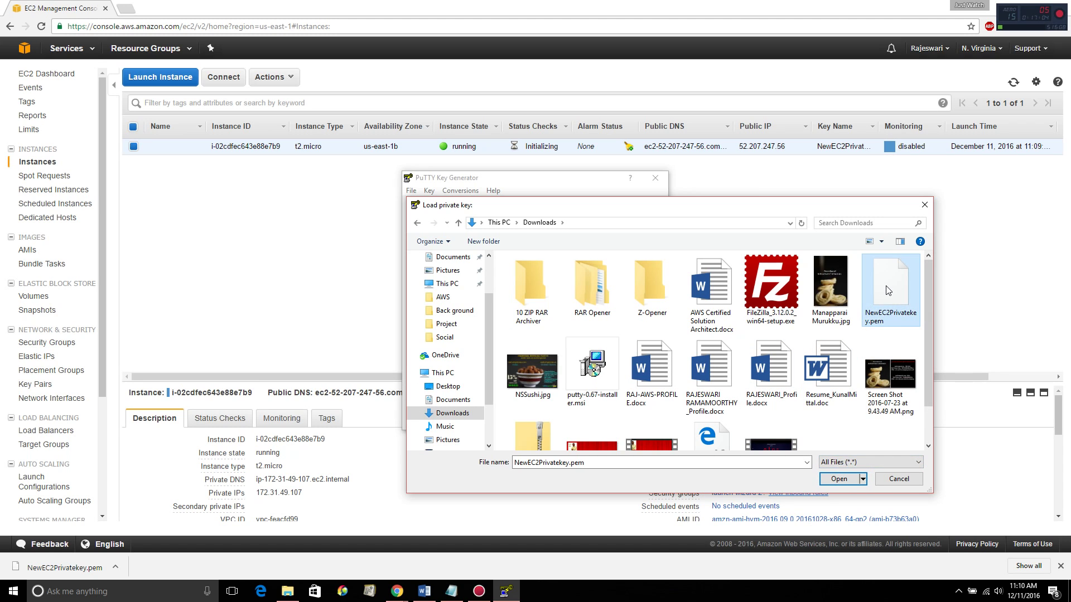
pyautogui.click(838, 479)
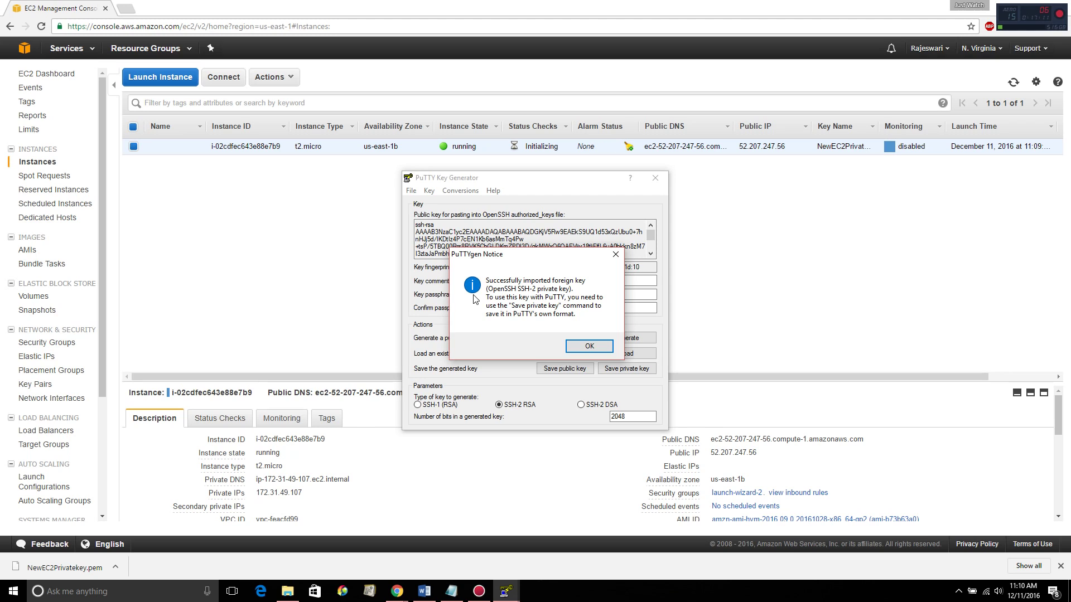
pyautogui.click(596, 349)
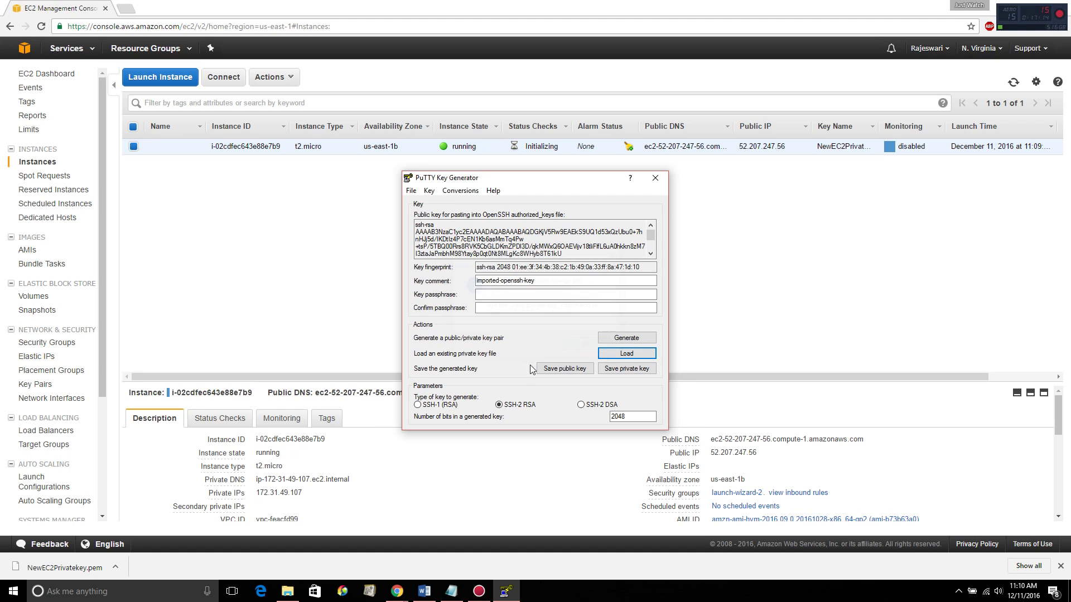
pyautogui.click(621, 370)
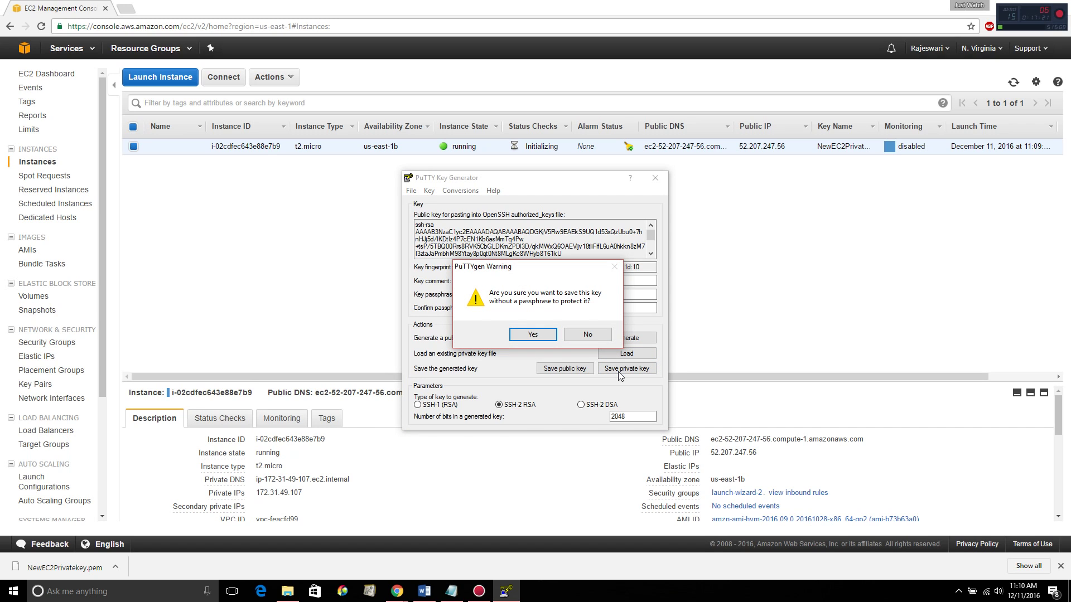
pyautogui.click(588, 335)
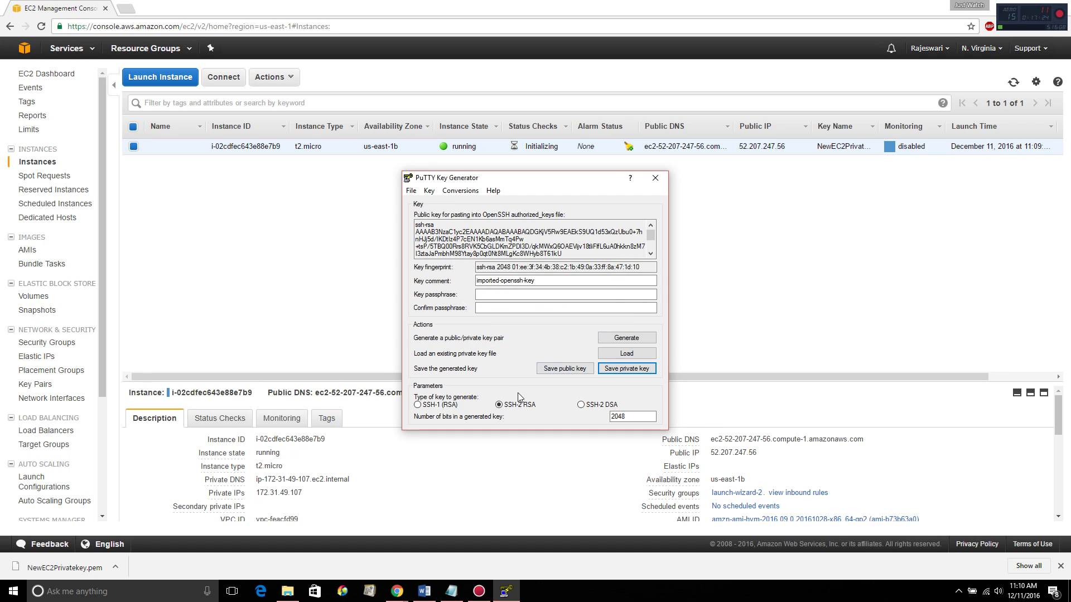
pyautogui.click(502, 306)
pyautogui.click(499, 297)
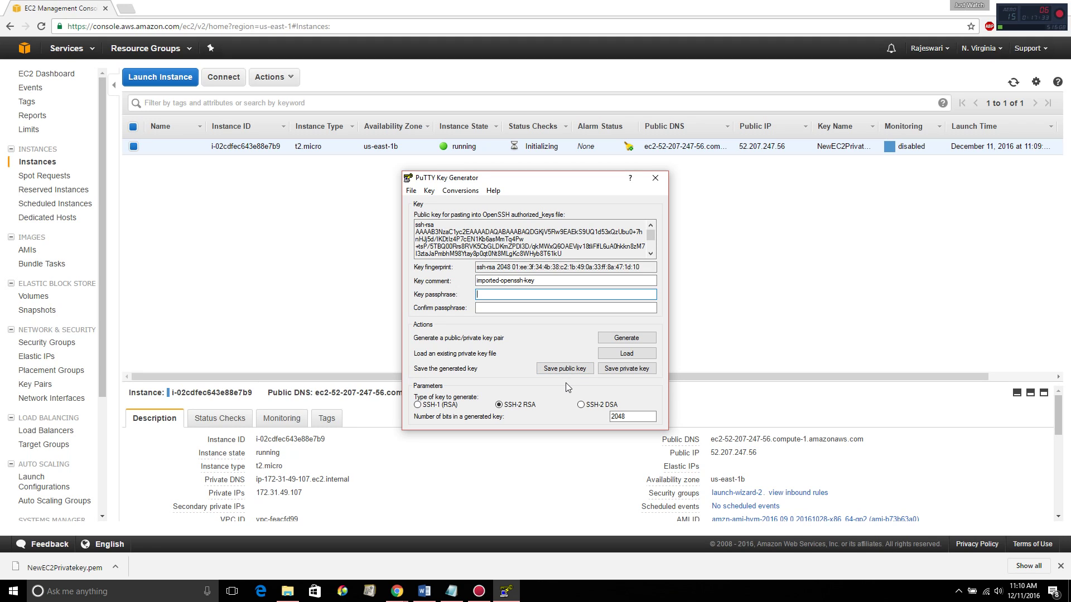
# Step: Save the private key without a passphrase as EC2_private_key.ppk in the AWS folder on drive D
pyautogui.click(626, 369)
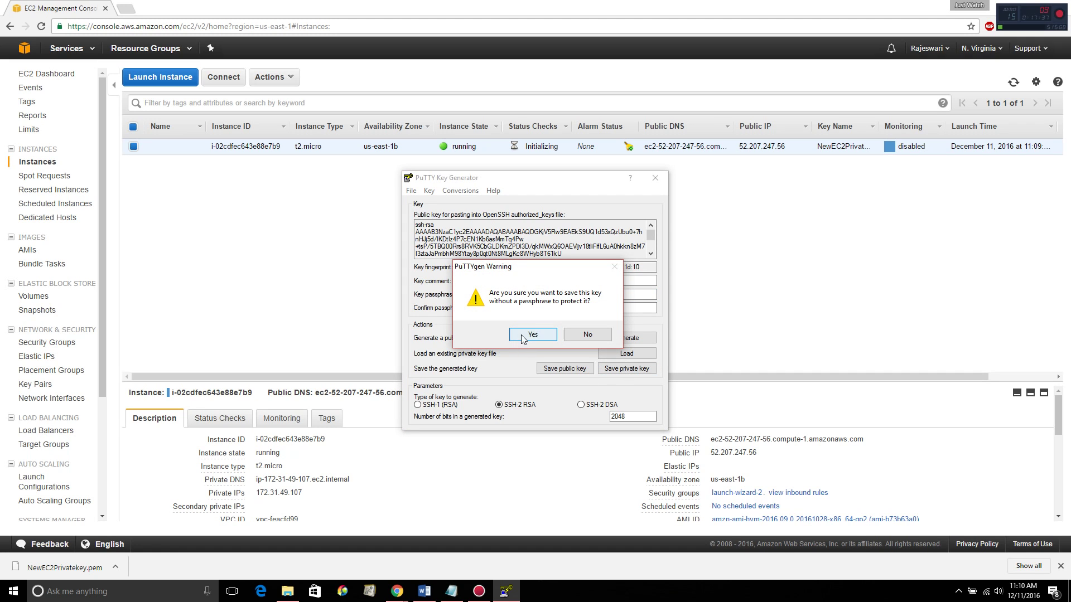
pyautogui.click(532, 336)
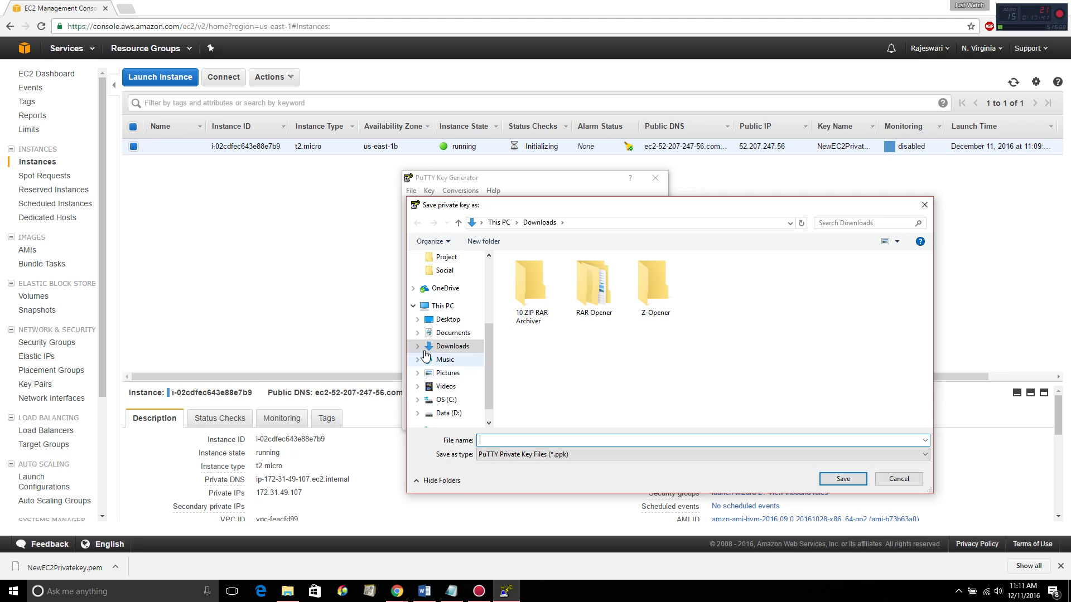
pyautogui.click(448, 413)
pyautogui.doubleClick(524, 298)
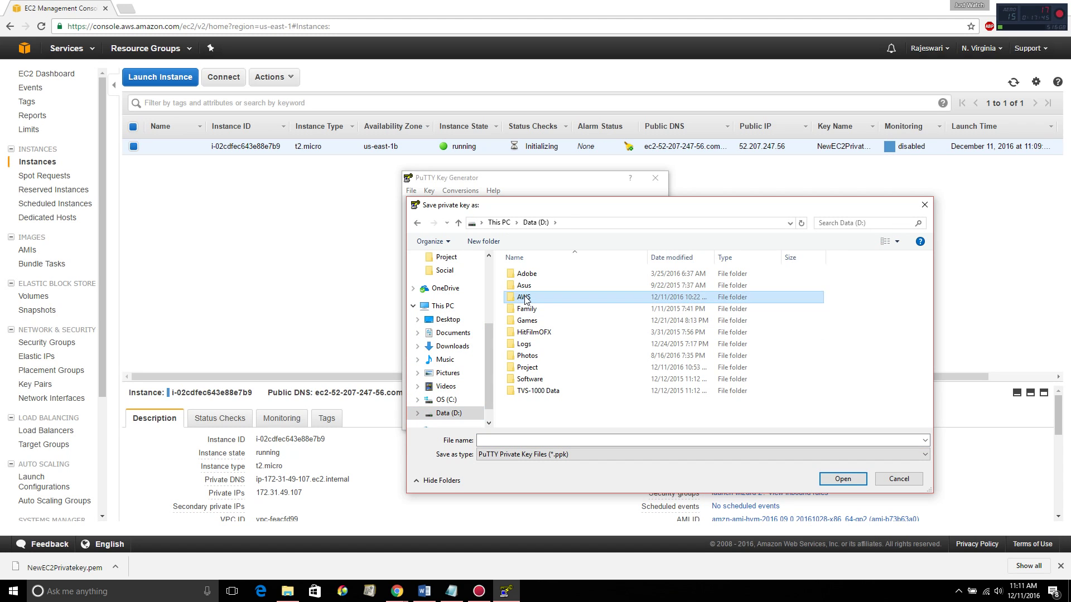
pyautogui.click(529, 440)
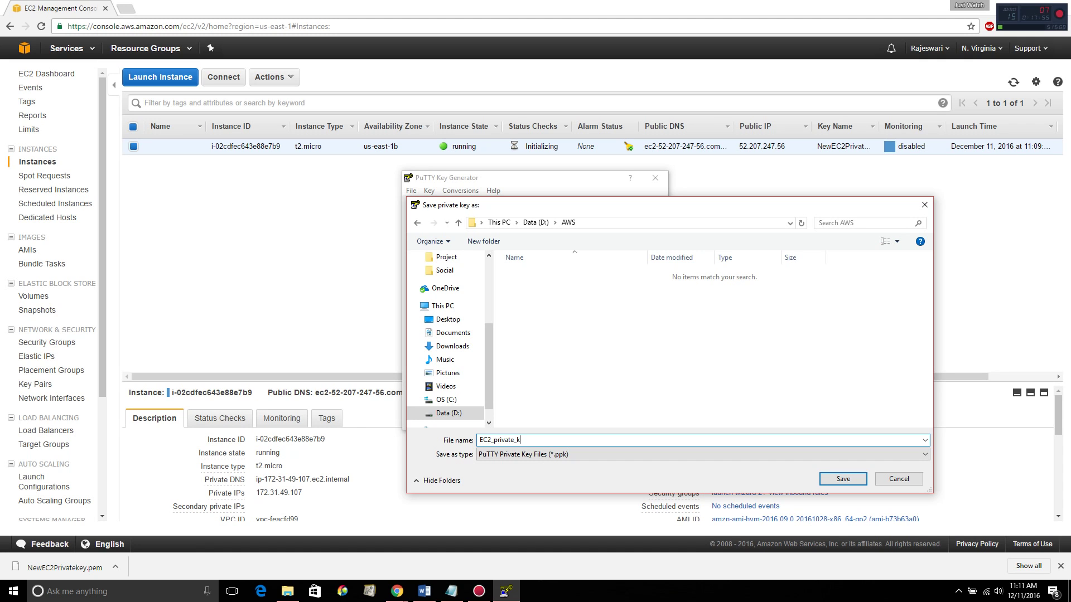
pyautogui.click(840, 479)
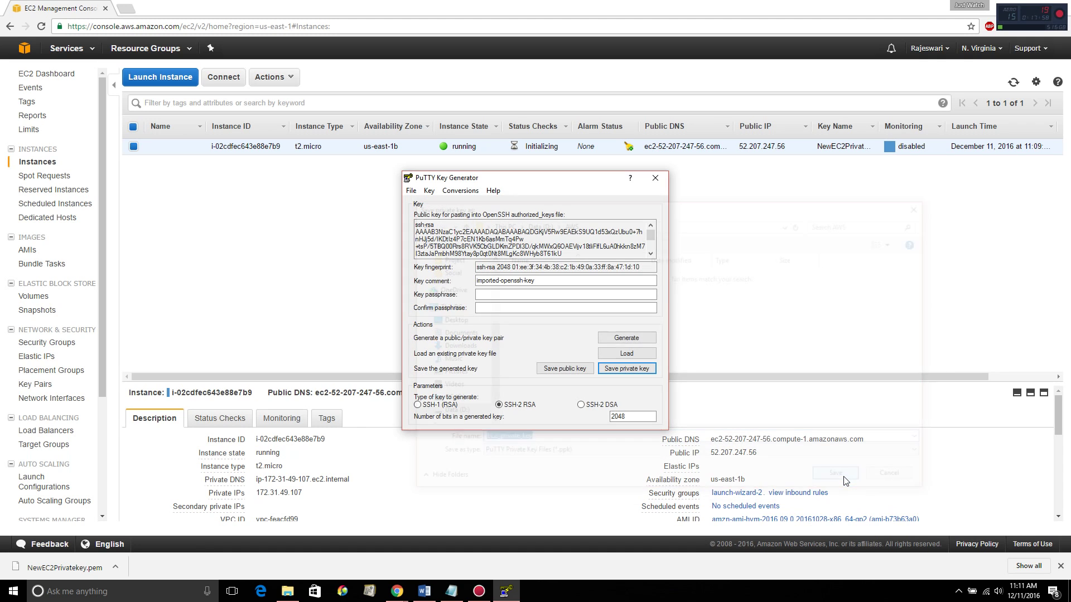
# Step: Save the public key as Public_key in the AWS folder on drive D and close PuTTYgen
pyautogui.click(558, 370)
pyautogui.click(549, 442)
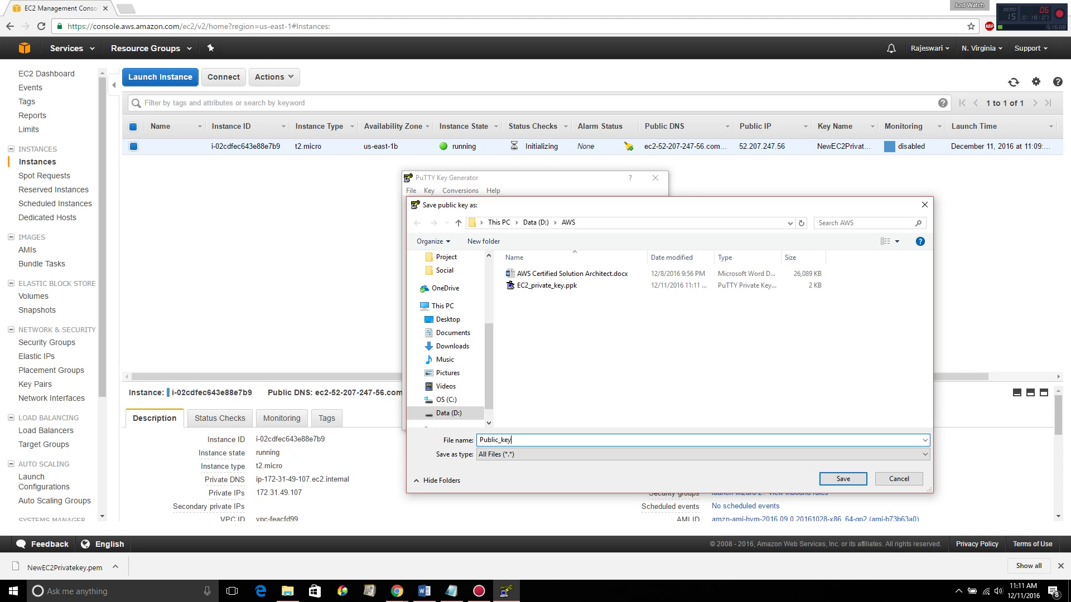
pyautogui.click(843, 479)
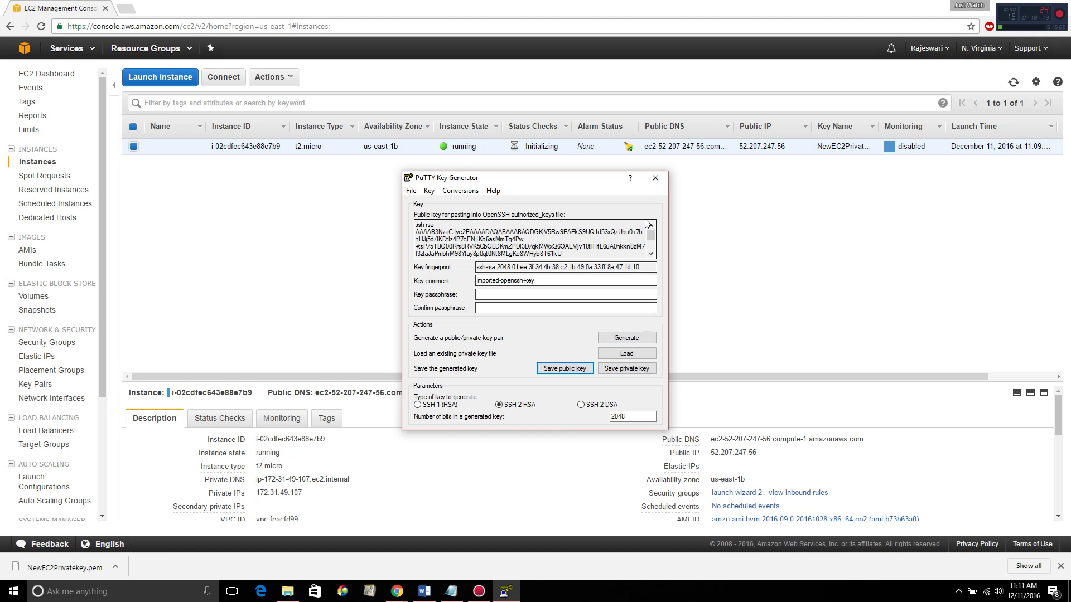
pyautogui.click(655, 178)
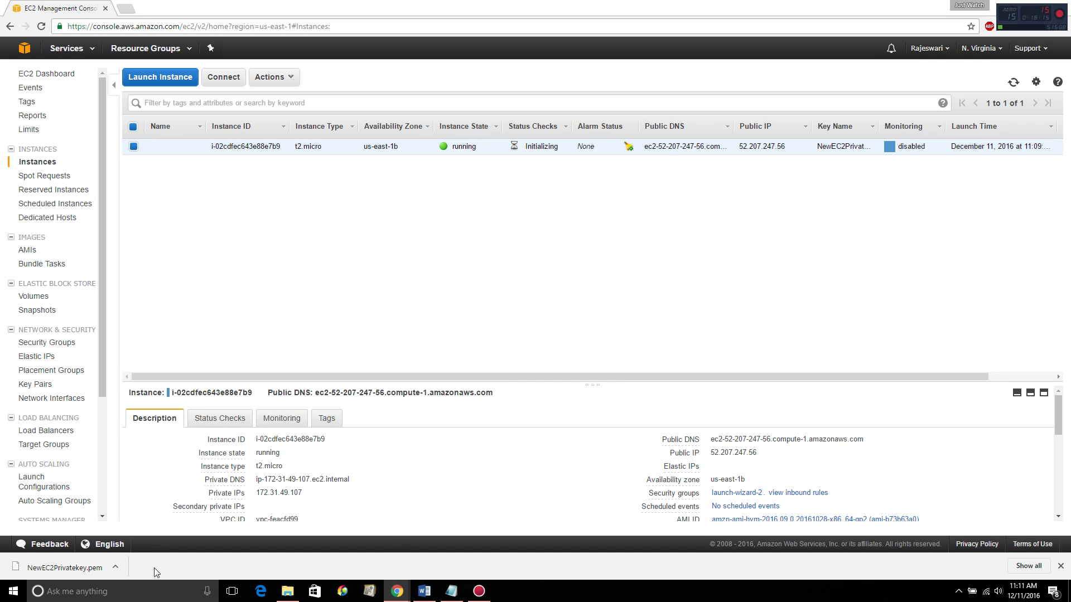
# Step: Open PuTTY and look through its Telnet, proxy, data and general connection settings, ending back at the EC2 instances list
pyautogui.click(14, 591)
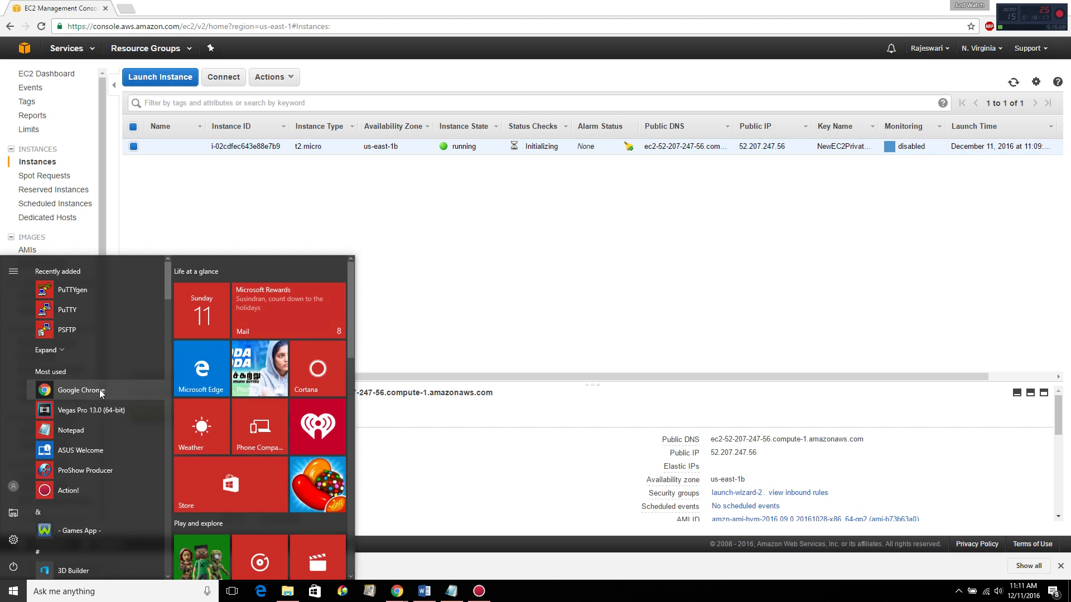
pyautogui.click(67, 310)
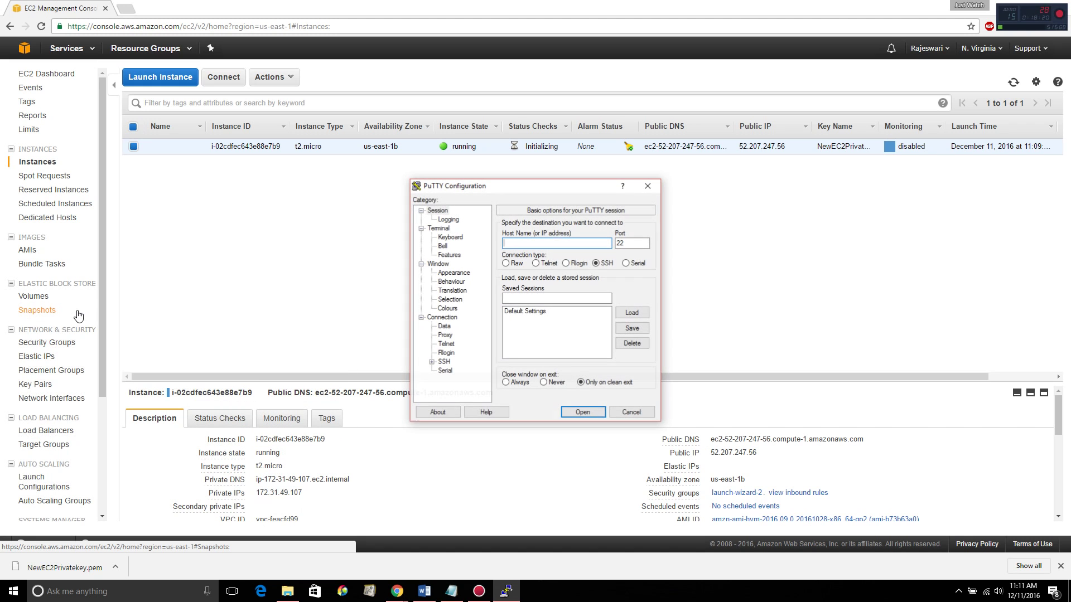
pyautogui.click(446, 344)
pyautogui.click(445, 335)
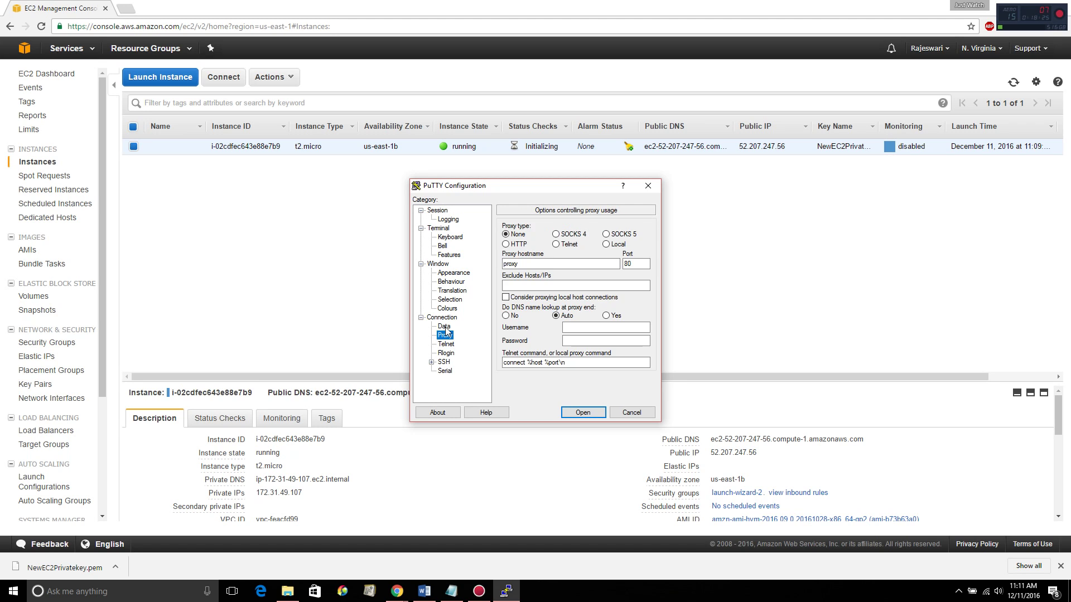
pyautogui.click(445, 327)
pyautogui.click(442, 318)
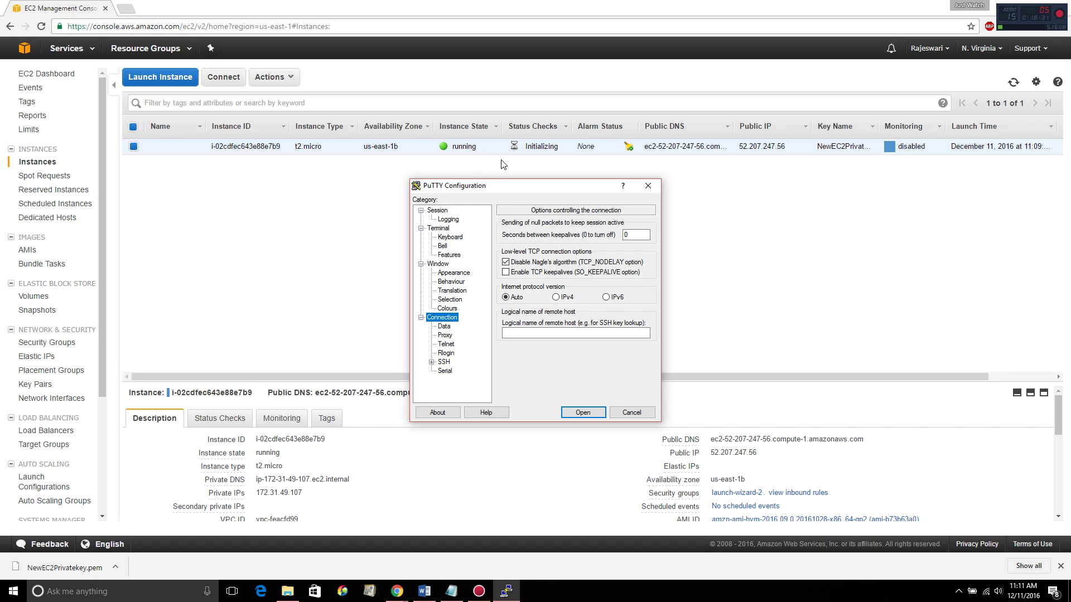
pyautogui.click(538, 168)
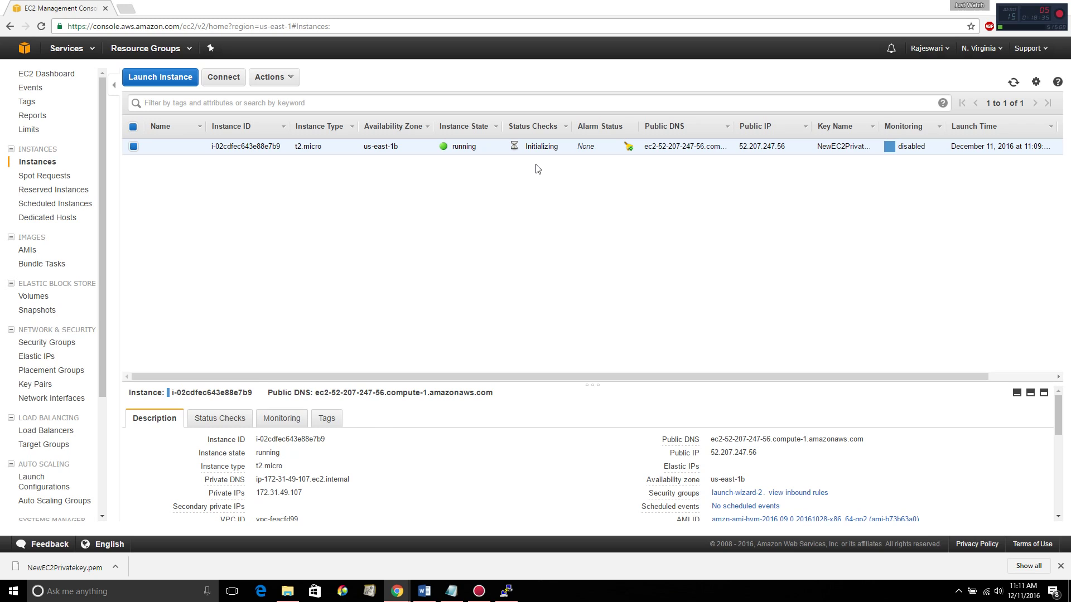